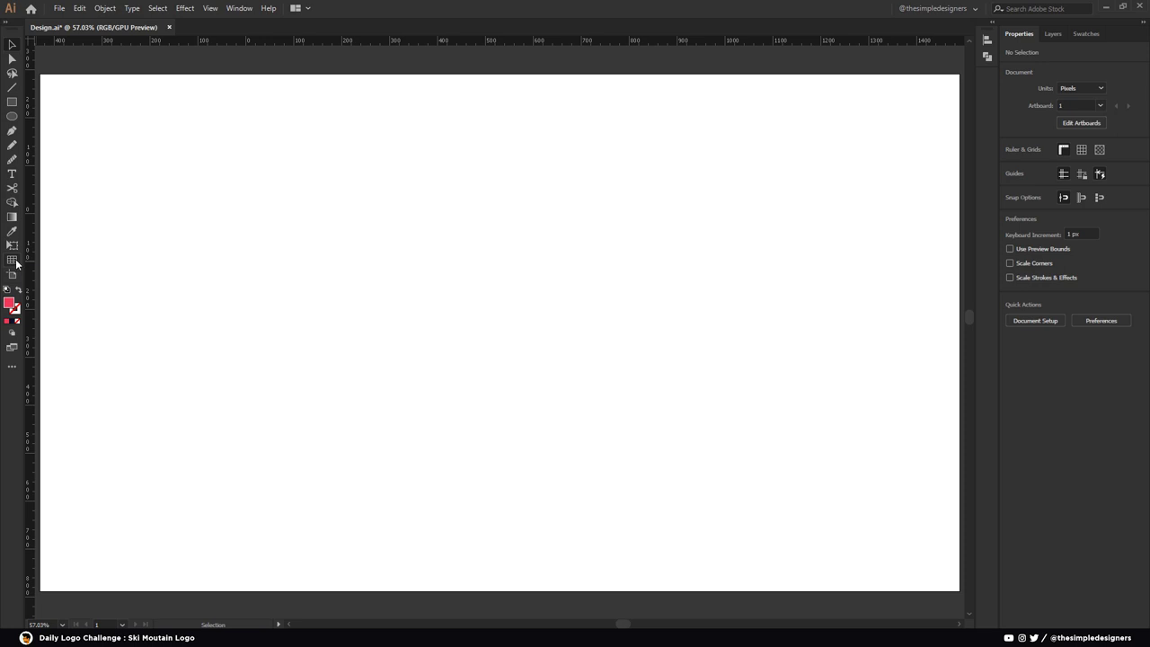
Pick the Rectangular Grid Tool from the toolbar
left_click(13, 259)
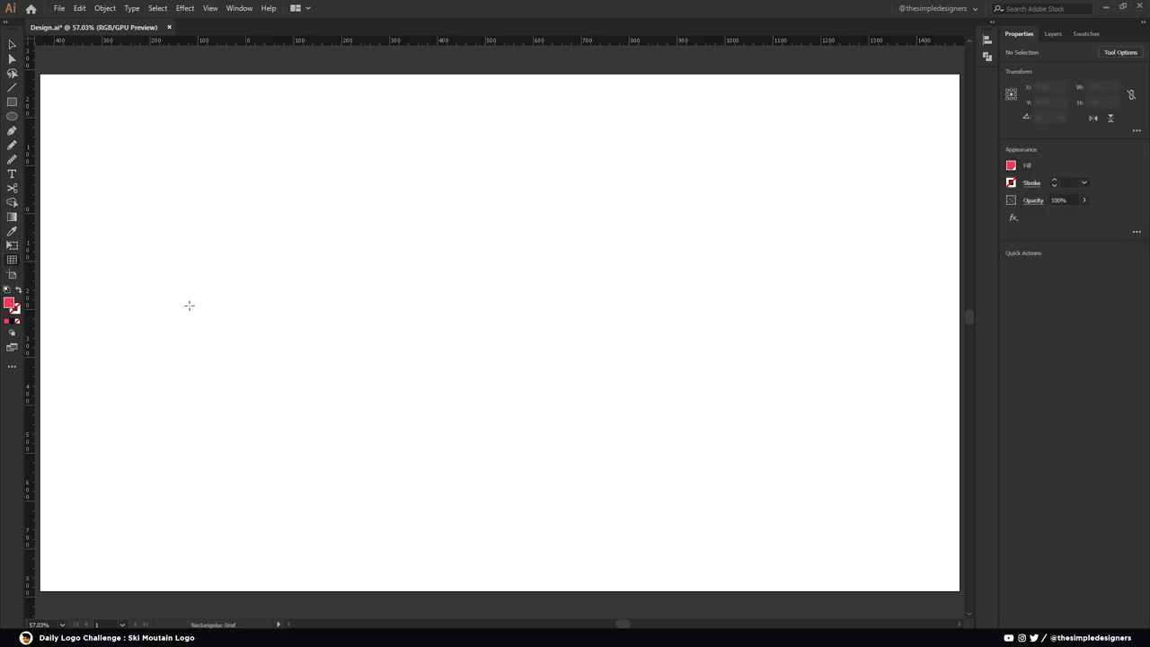
Create a 640 × 640 px rectangular grid (80*8) with 7 horizontal and 7 vertical dividers
left_click(461, 279)
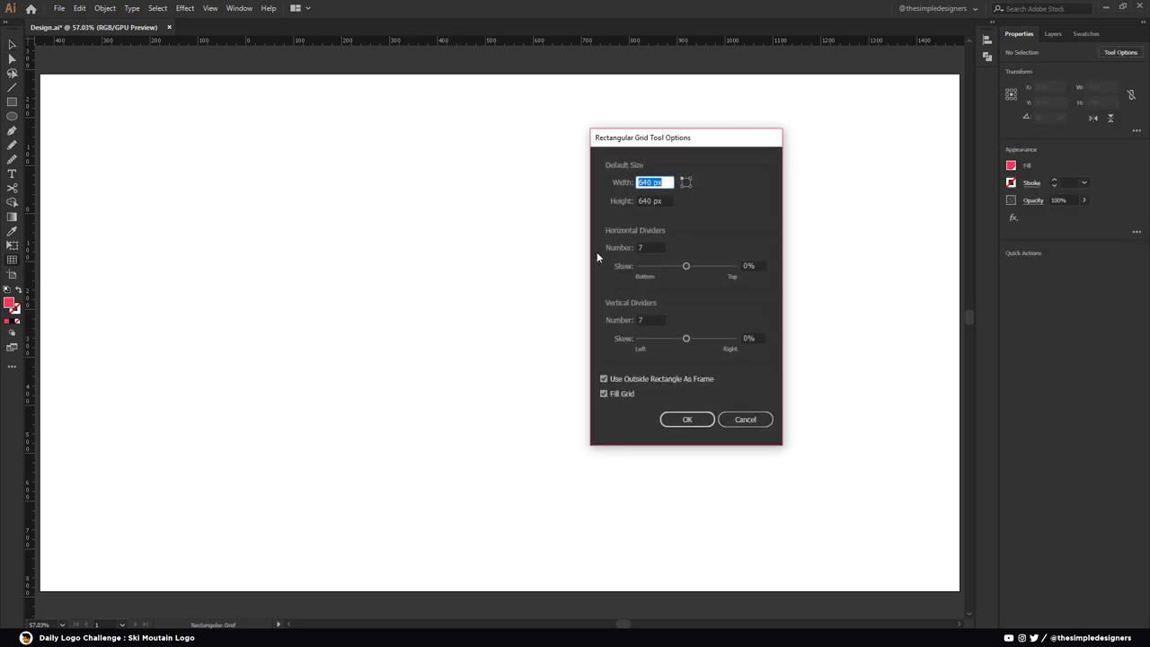
type("80 *")
key("Tab")
type("80 *")
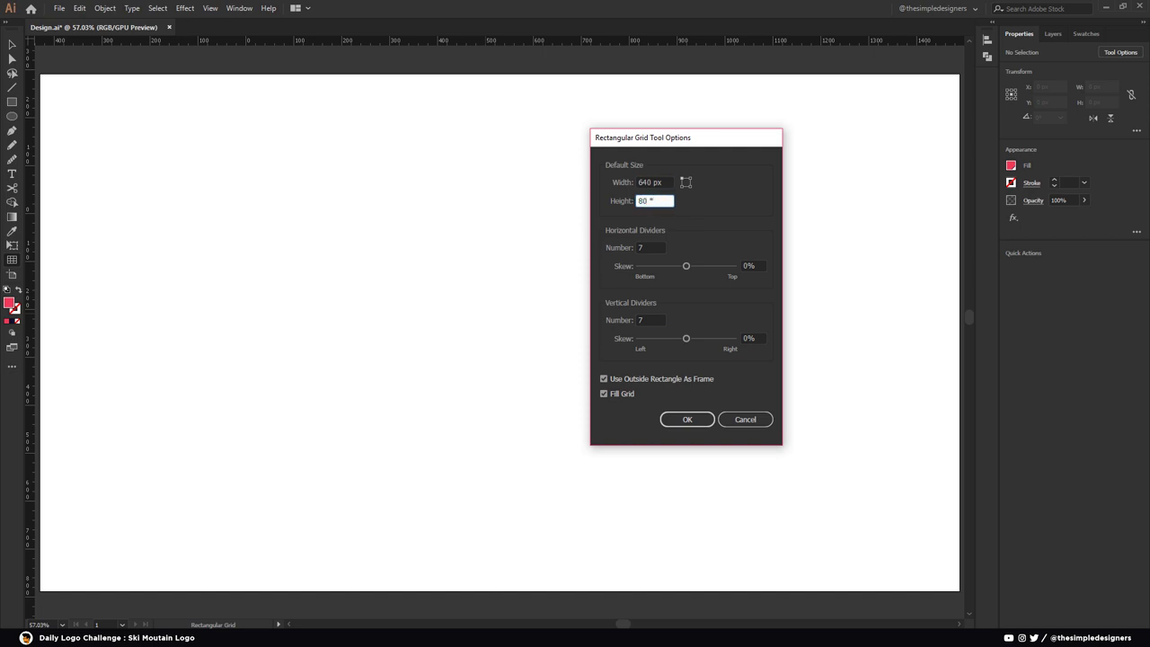
key("Tab")
type("7")
key("Tab")
key("Tab")
type("7")
key("Tab")
left_click(680, 419)
Move the grid up-left, rotate it 45° into a diamond, and switch to Outline view
key("v")
left_click_drag(638, 410, 524, 279)
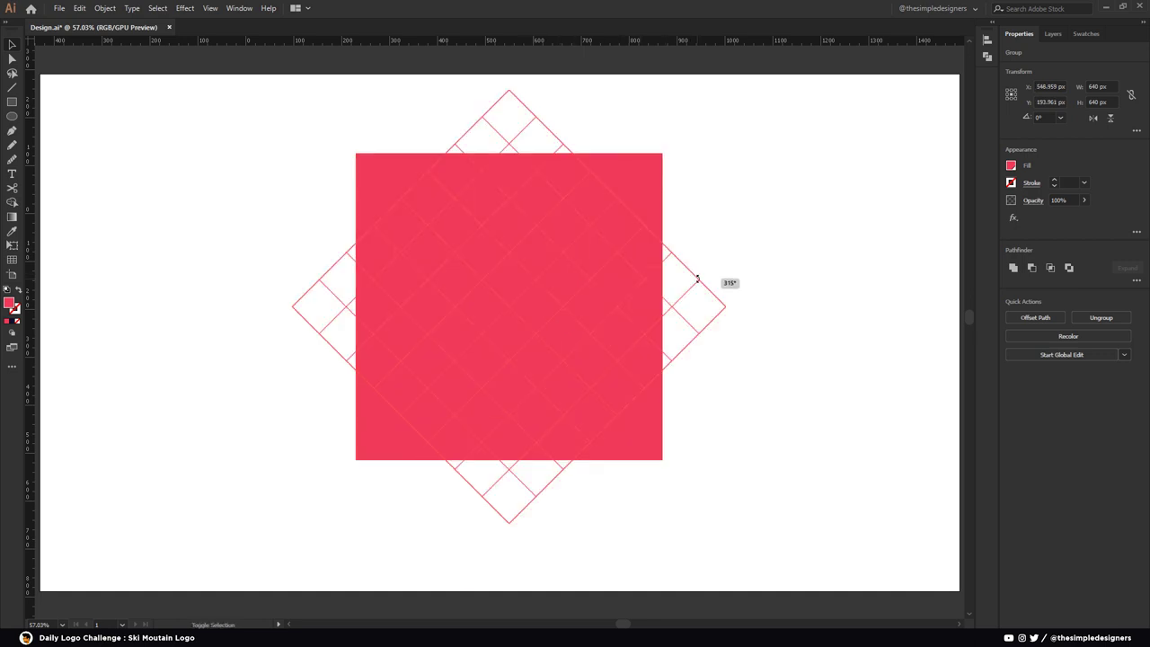
left_click_drag(666, 150, 723, 283)
key("ctrl+y")
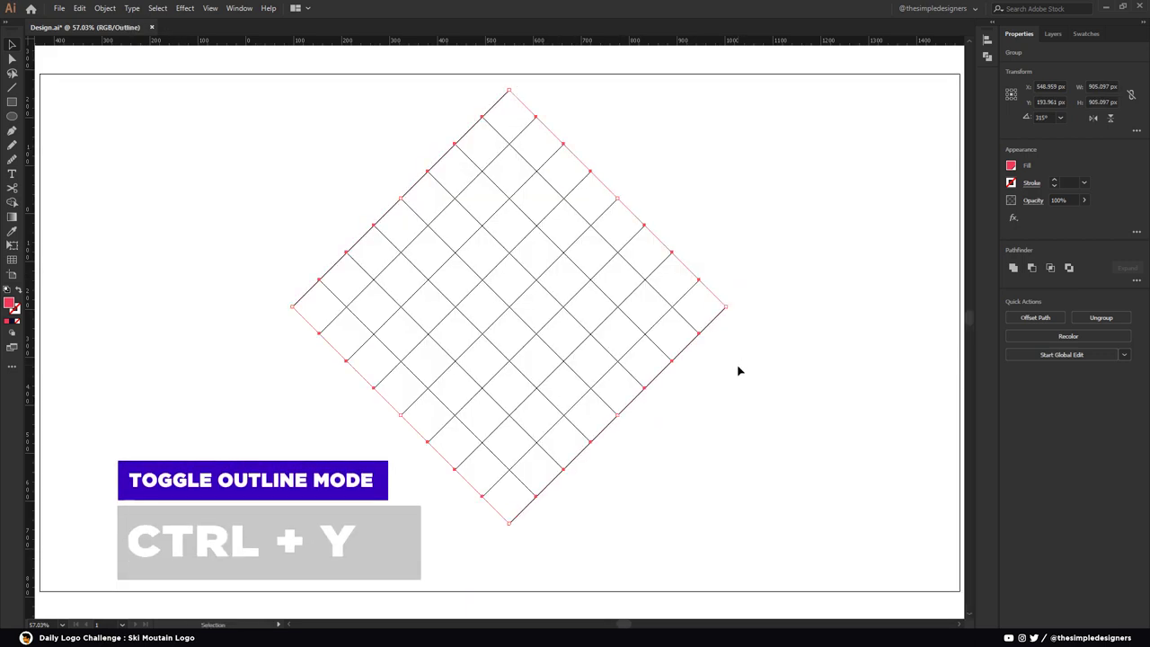
left_click(757, 210)
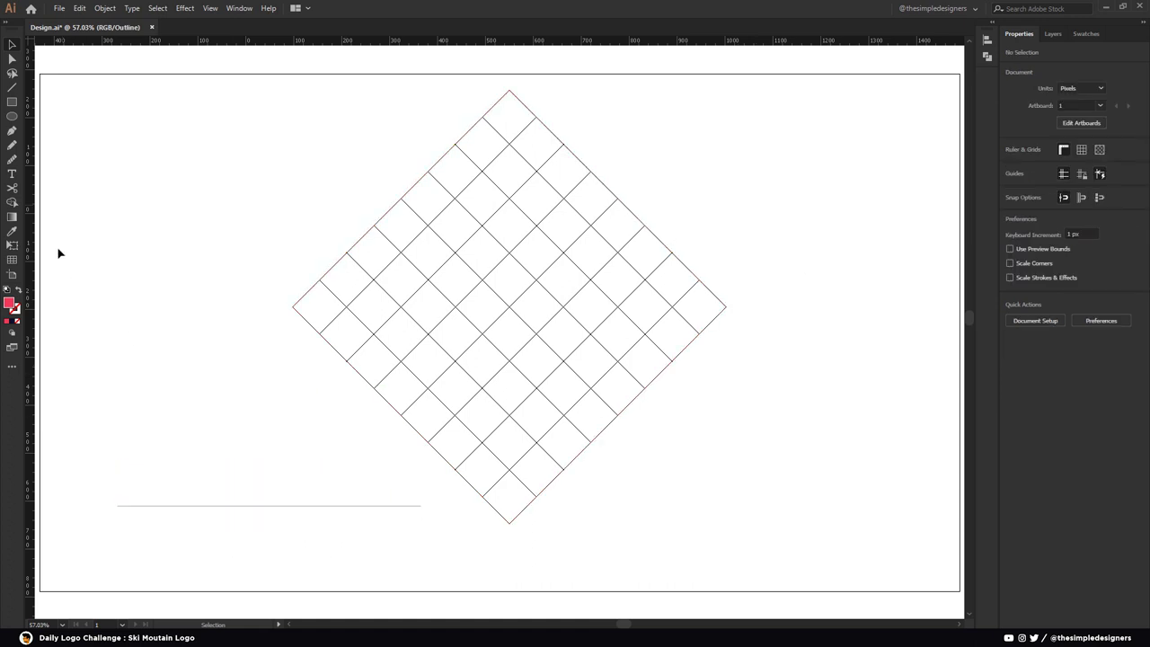
Create a 600 × 80 px rectangle with the Rectangle tool
left_click(17, 110)
left_click(266, 188)
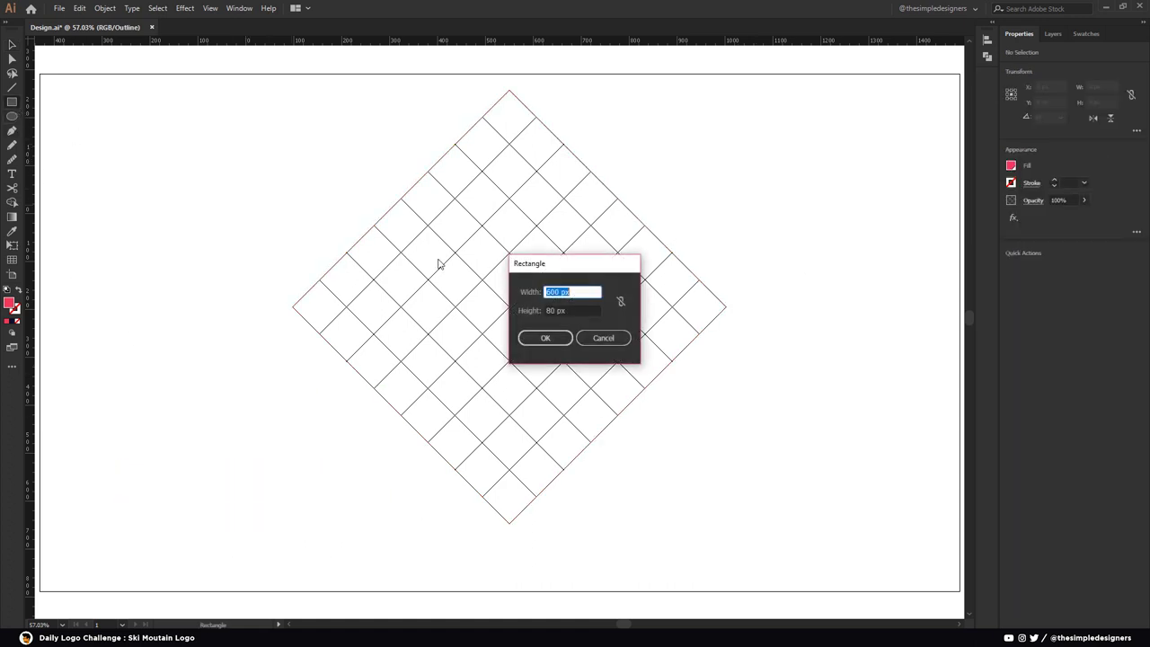
key("Tab")
type("80")
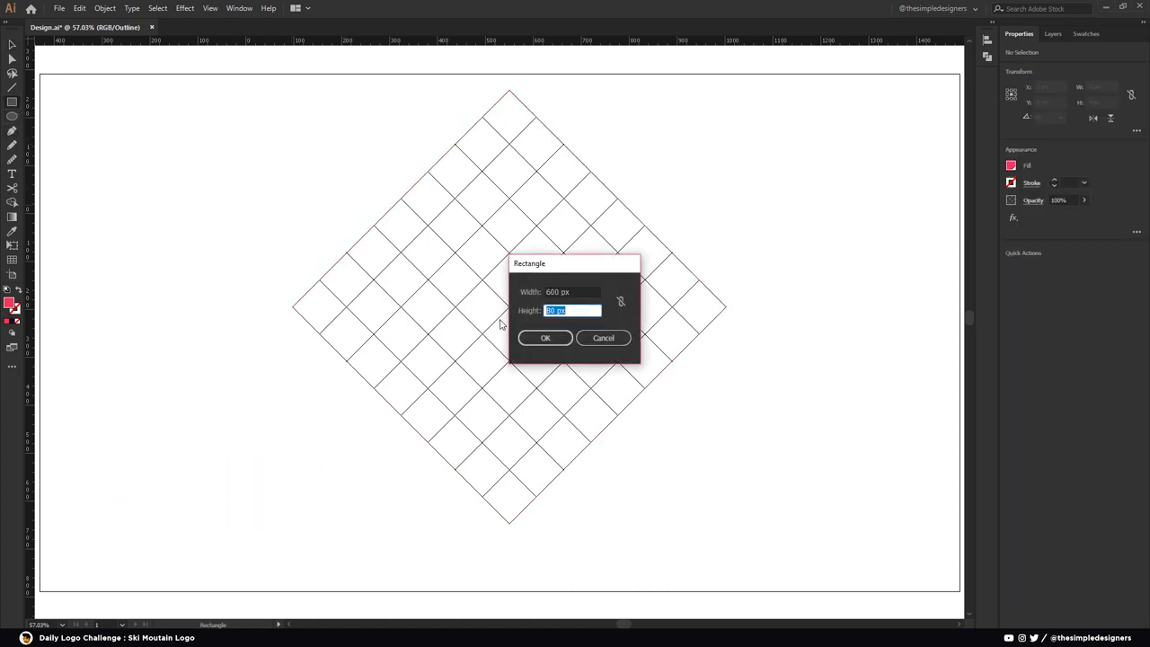
left_click(545, 337)
Move the rectangle onto the grid, stretch it wider, and align horizontal centres with the diamond
key("v")
left_click_drag(410, 212, 379, 291)
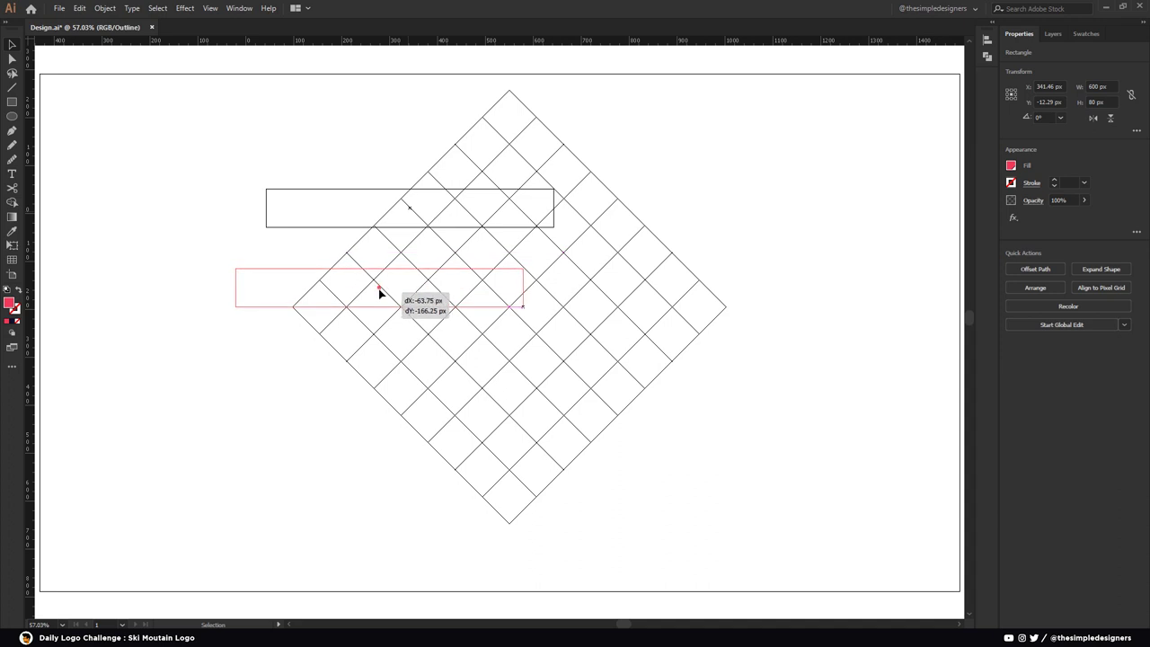
left_click_drag(524, 287, 825, 292)
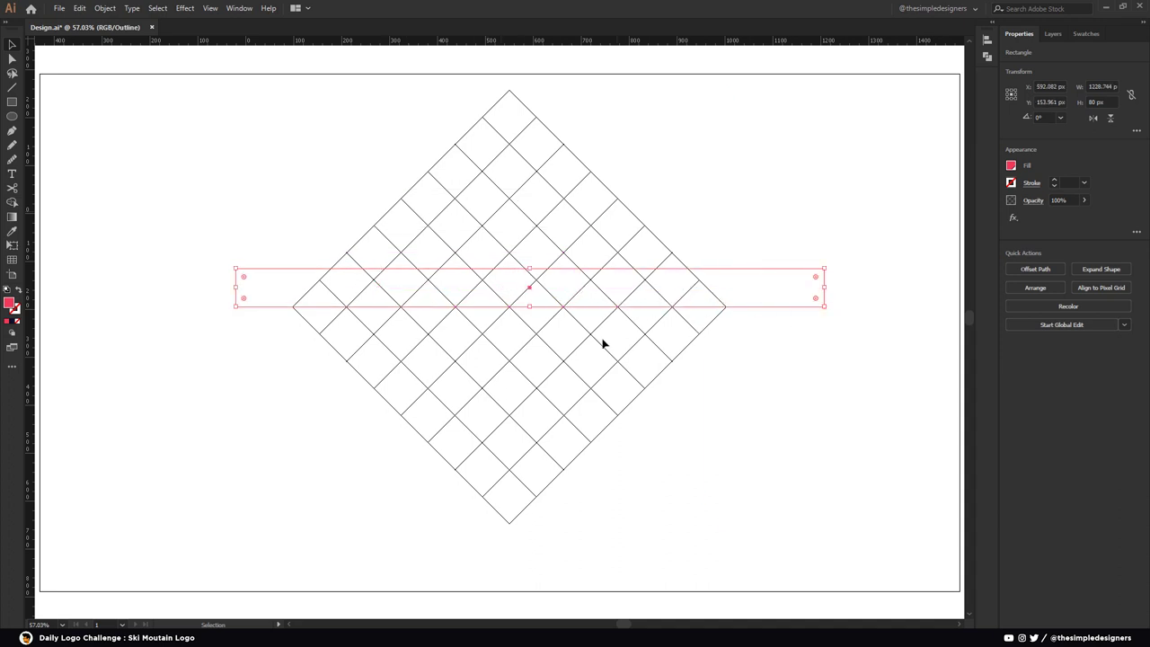
left_click_drag(667, 460, 377, 301)
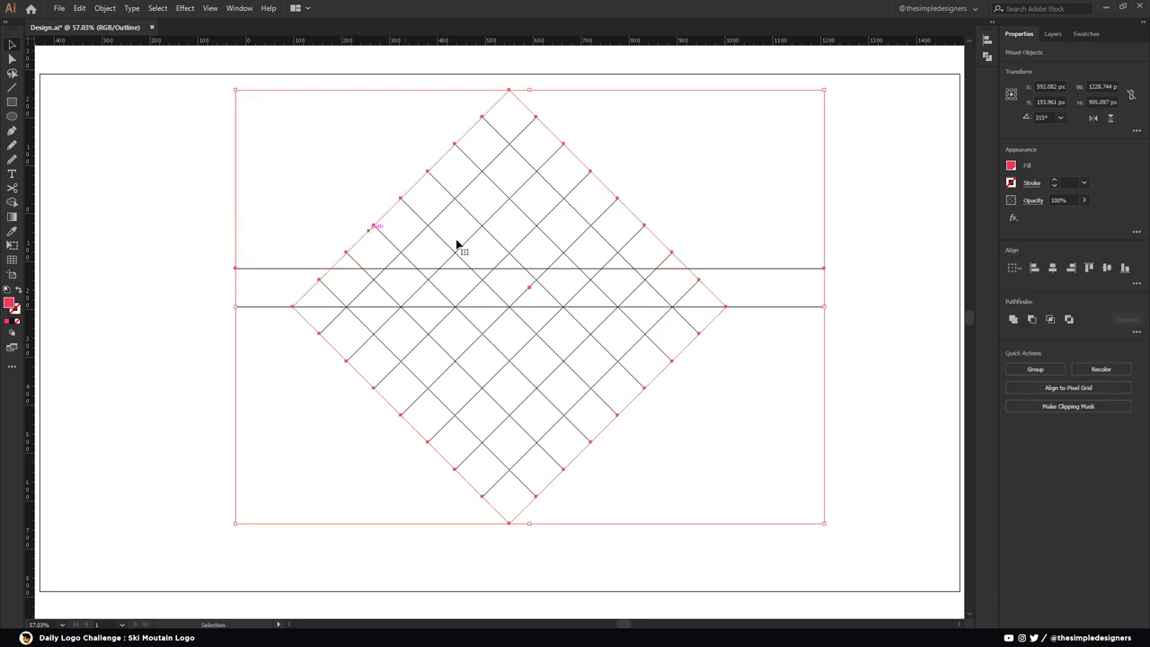
left_click(1053, 268)
left_click(850, 268)
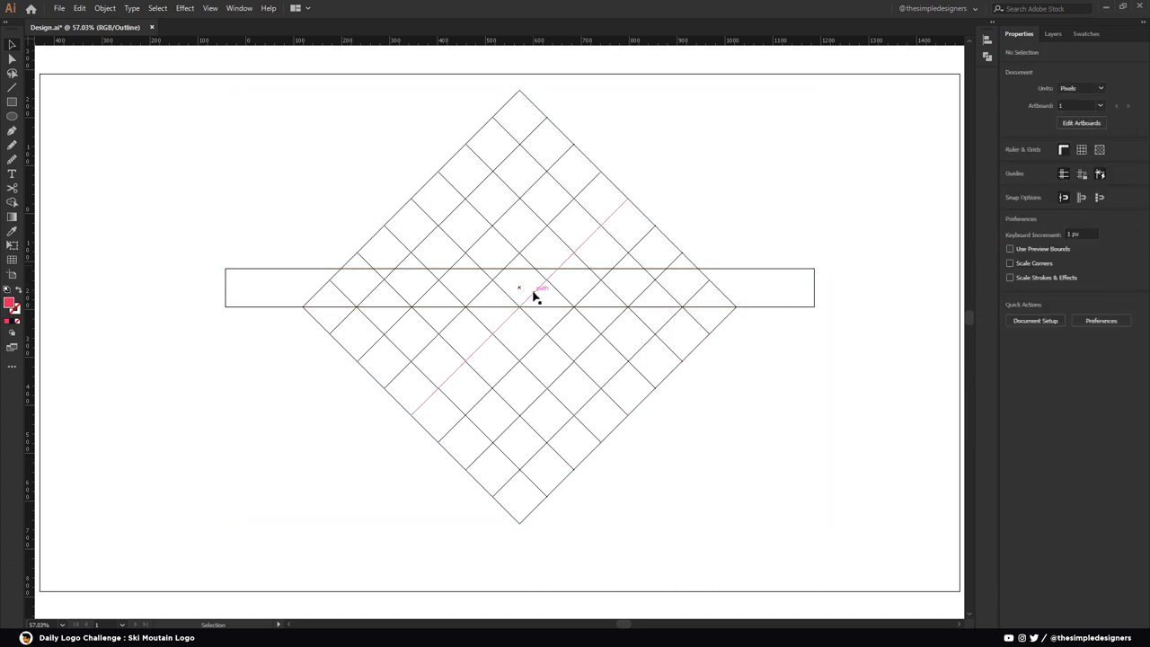
Copy the 80 px band directly above the first, then Shape Builder-erase the grid's lower half
left_click_drag(520, 285, 520, 253)
left_click(791, 451)
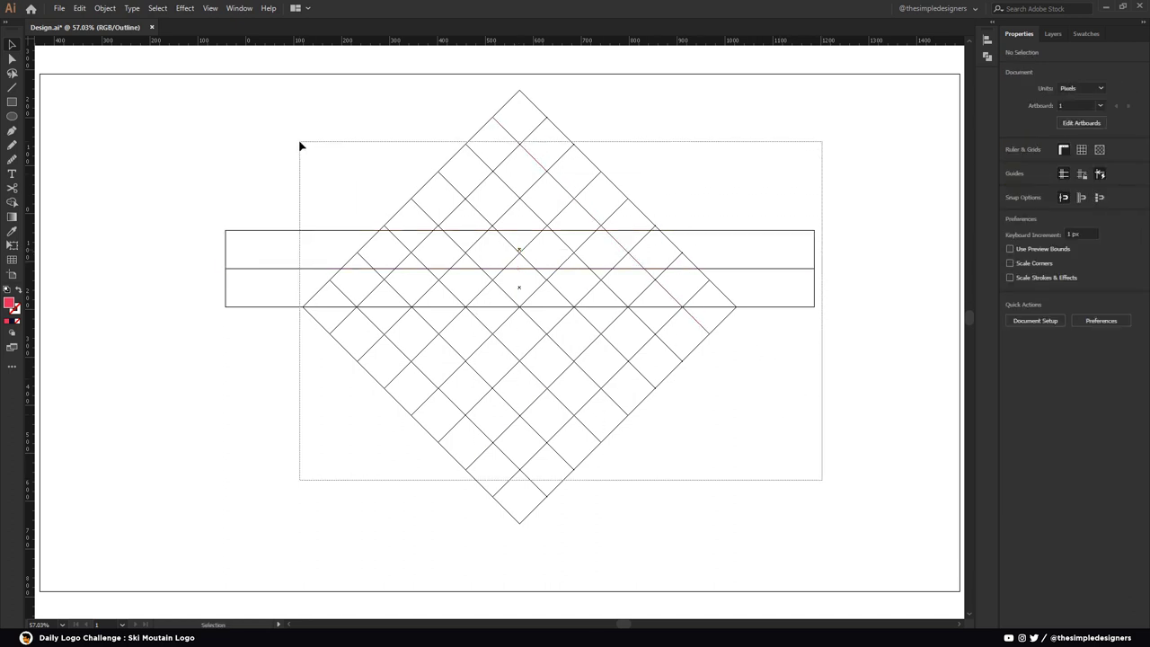
left_click_drag(822, 485, 300, 146)
key("shift+m")
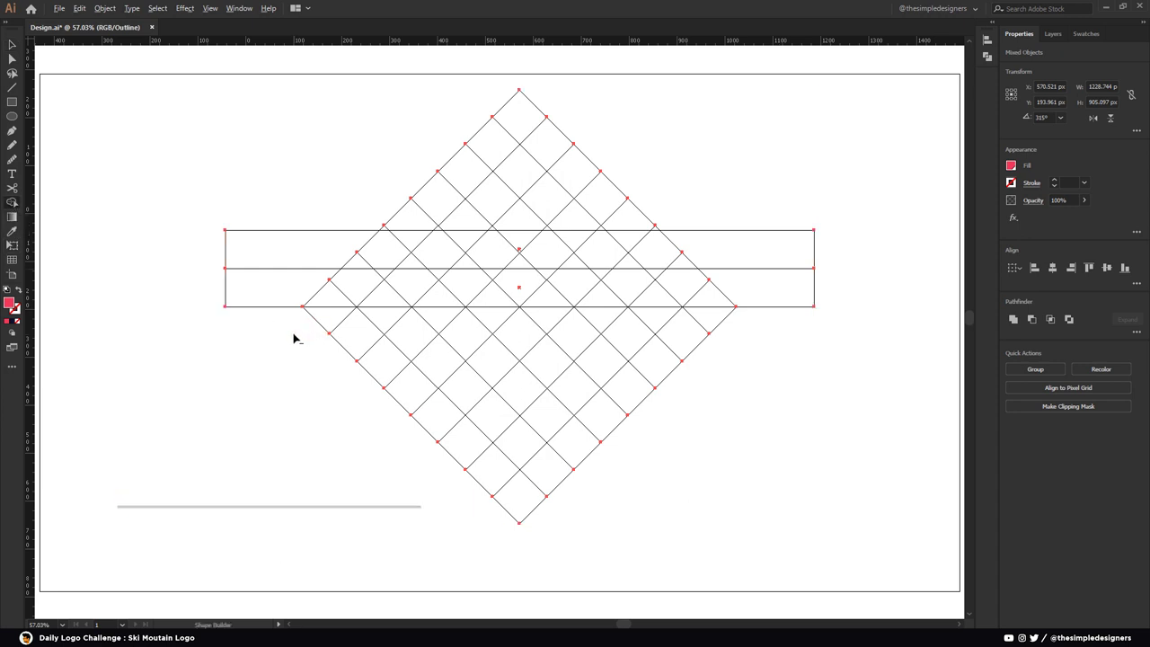
mouse_move(293, 327)
left_mouse_down()
mouse_move(508, 327)
mouse_move(662, 372)
mouse_move(450, 360)
mouse_move(485, 403)
left_mouse_up()
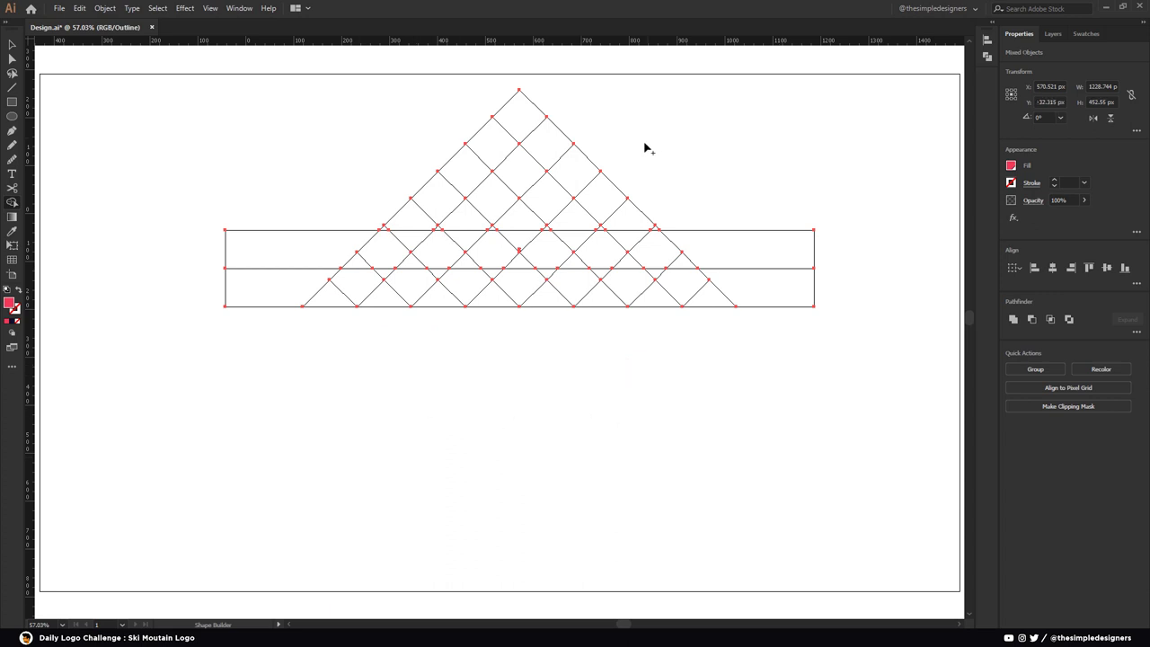
left_click_drag(607, 193, 579, 201)
Shape Builder-delete cells to carve the peak, a gap for the left strip, and the middle row
left_click(432, 193, "alt")
scroll(599, 207, "up", 2)
left_click_drag(640, 213, 557, 245)
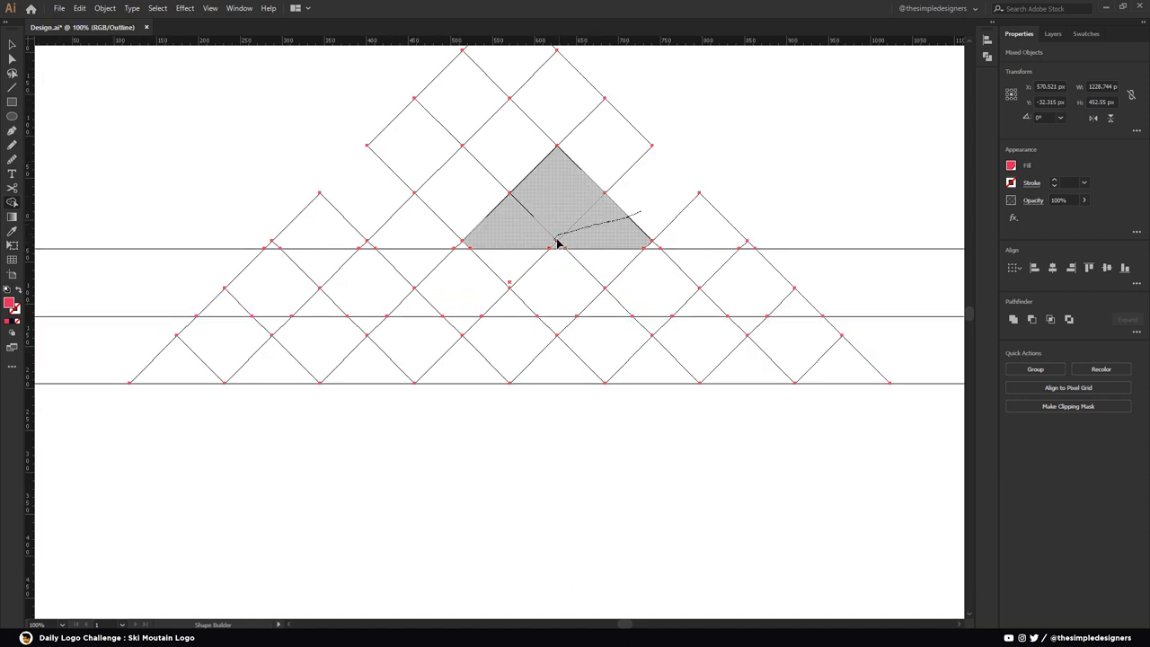
mouse_move(538, 134)
left_mouse_down()
mouse_move(348, 335)
mouse_move(269, 364)
left_mouse_up()
left_click(384, 230, "alt")
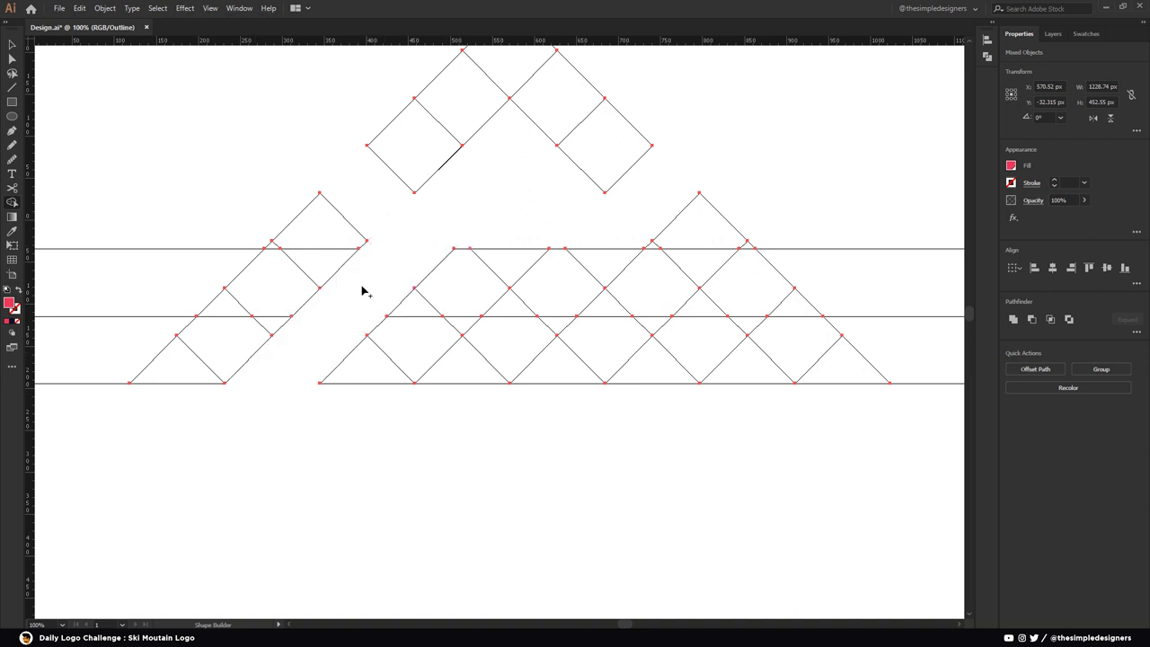
scroll(719, 368, "up", 2)
mouse_move(754, 373)
left_mouse_down()
mouse_move(689, 289)
mouse_move(422, 398)
left_mouse_up()
scroll(838, 395, "down", 2)
Merge the top chevron cells into one shape with Pathfinder Unite
key("v")
left_click(864, 316)
left_click_drag(601, 290, 403, 200)
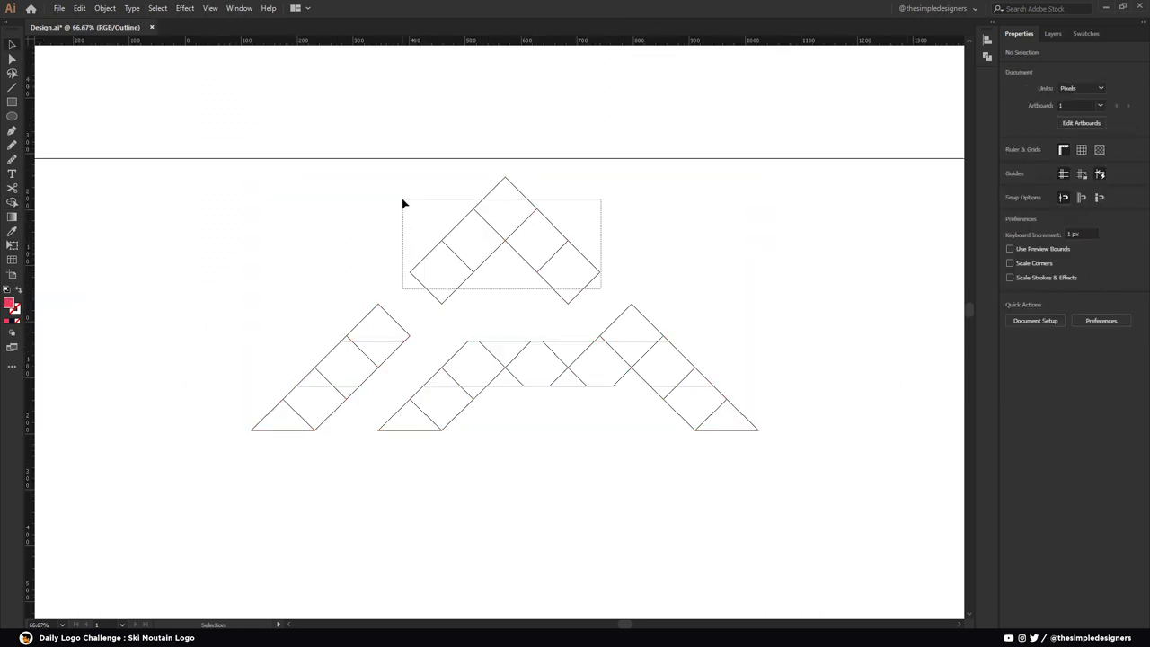
left_click(1011, 322)
left_click(749, 293)
left_click_drag(205, 300, 367, 460)
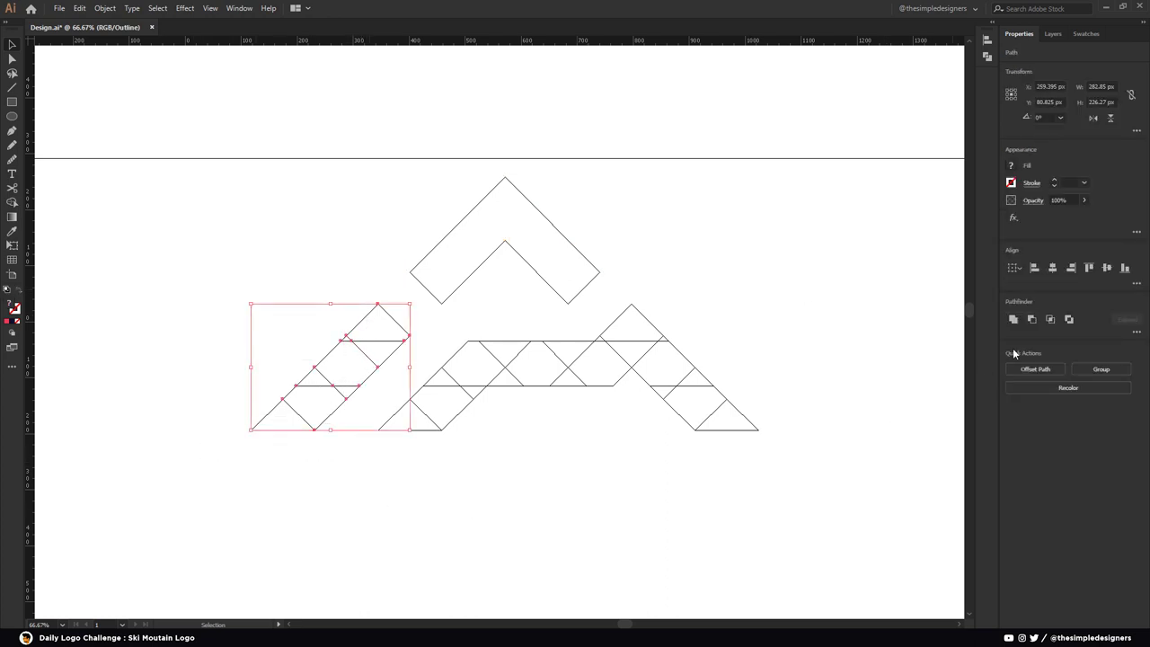
Unite the left diagonal strip and the right mountain pieces into single shapes
left_click(1013, 321)
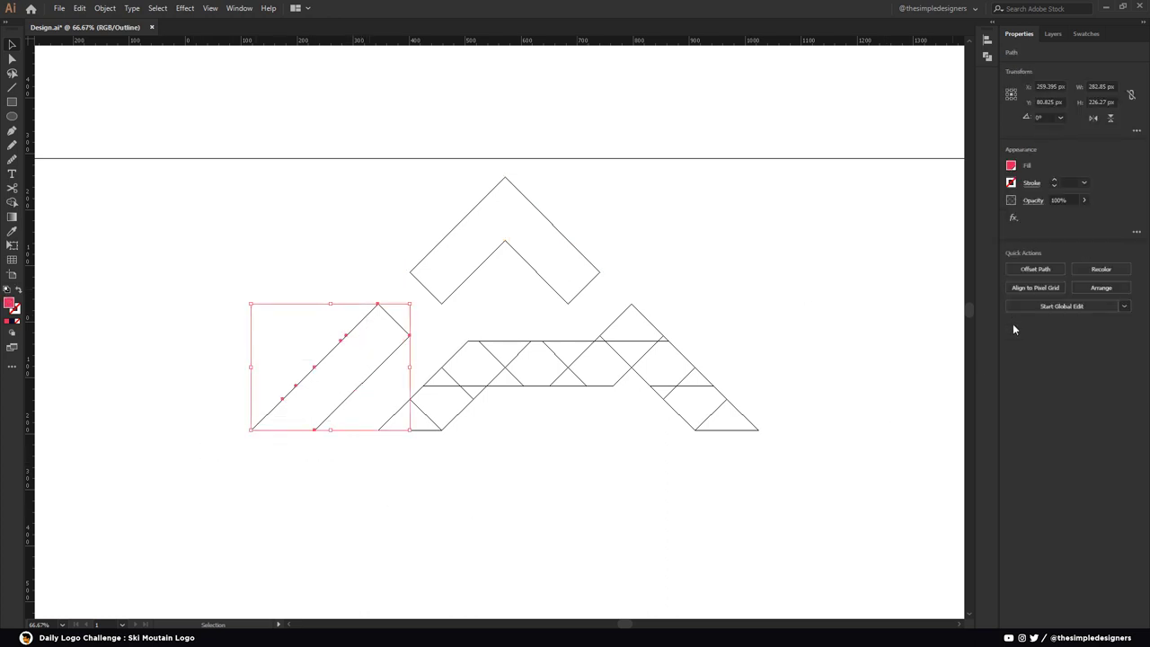
left_click(843, 316)
left_click_drag(798, 479, 417, 343)
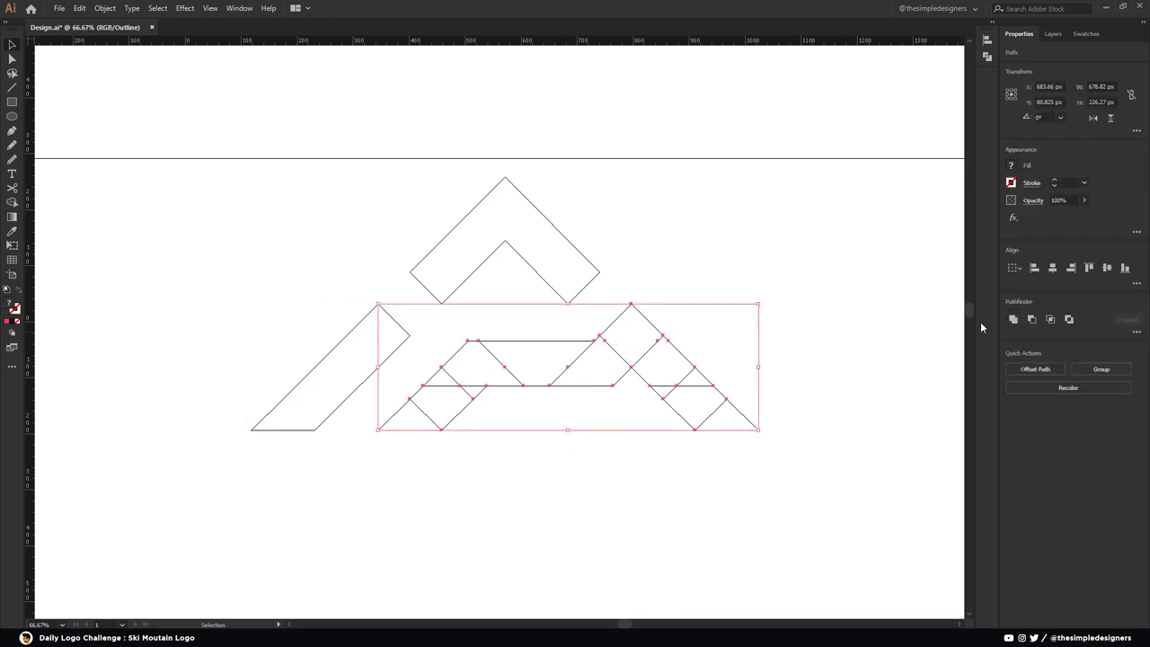
left_click(1015, 319)
left_click(814, 333)
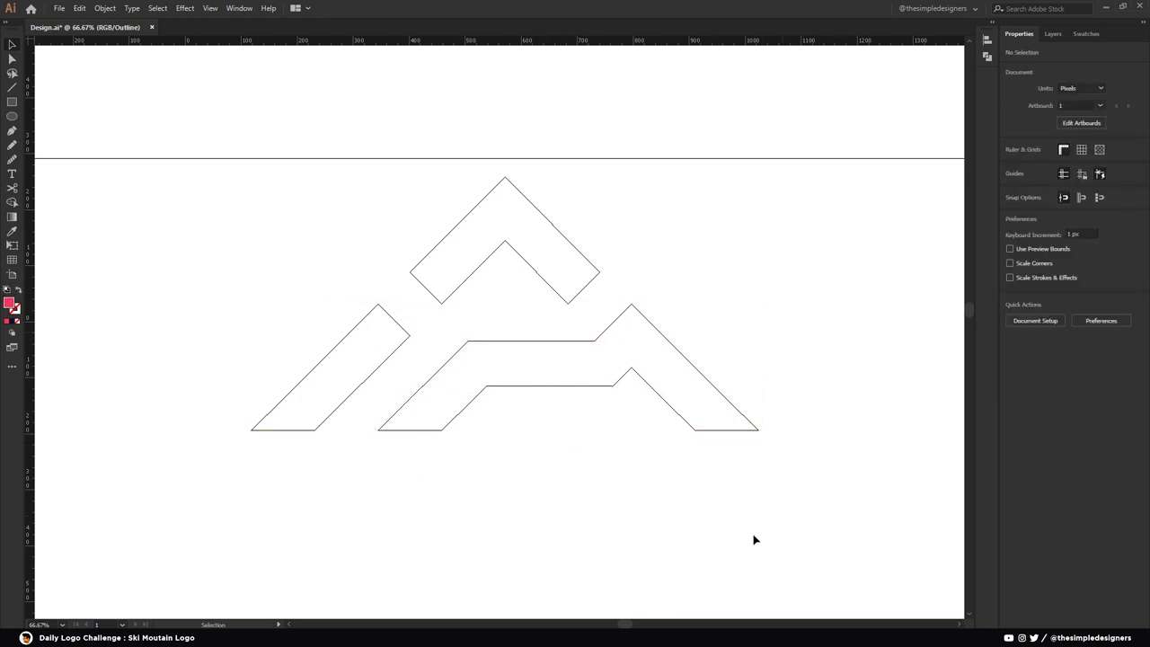
left_click(707, 383)
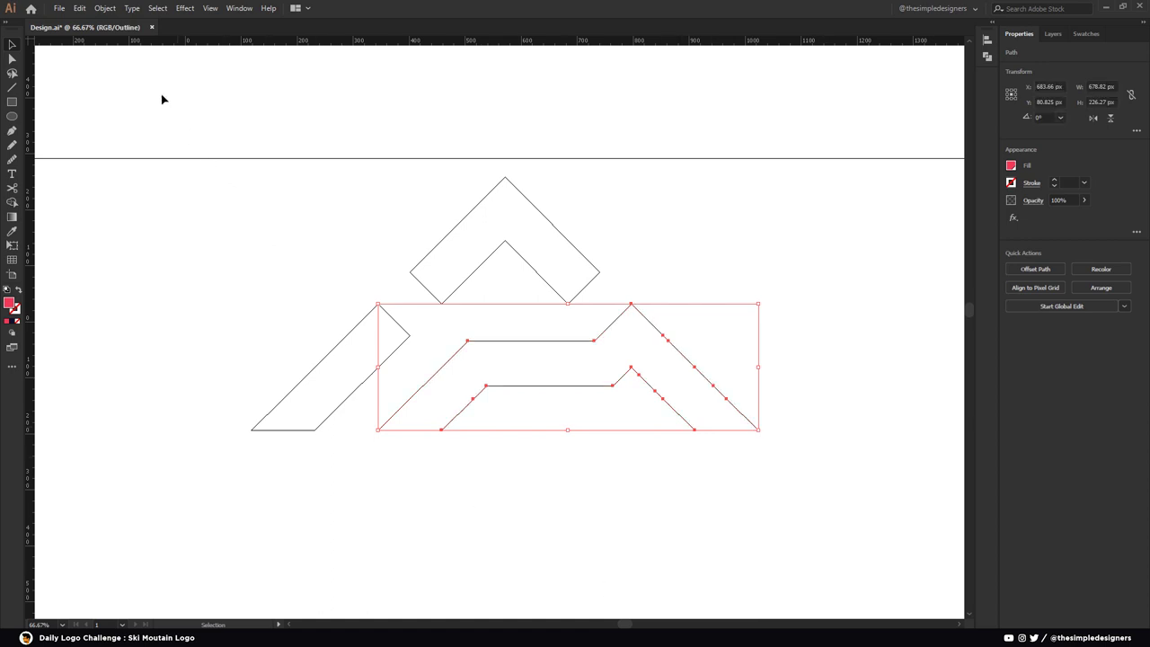
left_click(105, 8)
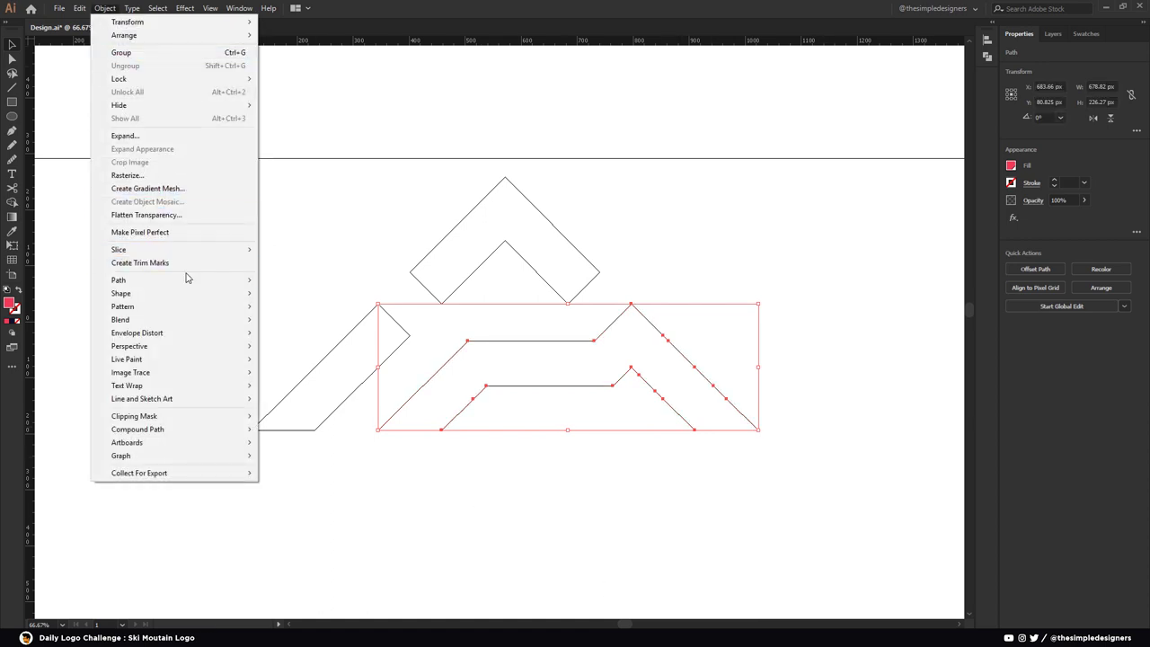
mouse_move(170, 279)
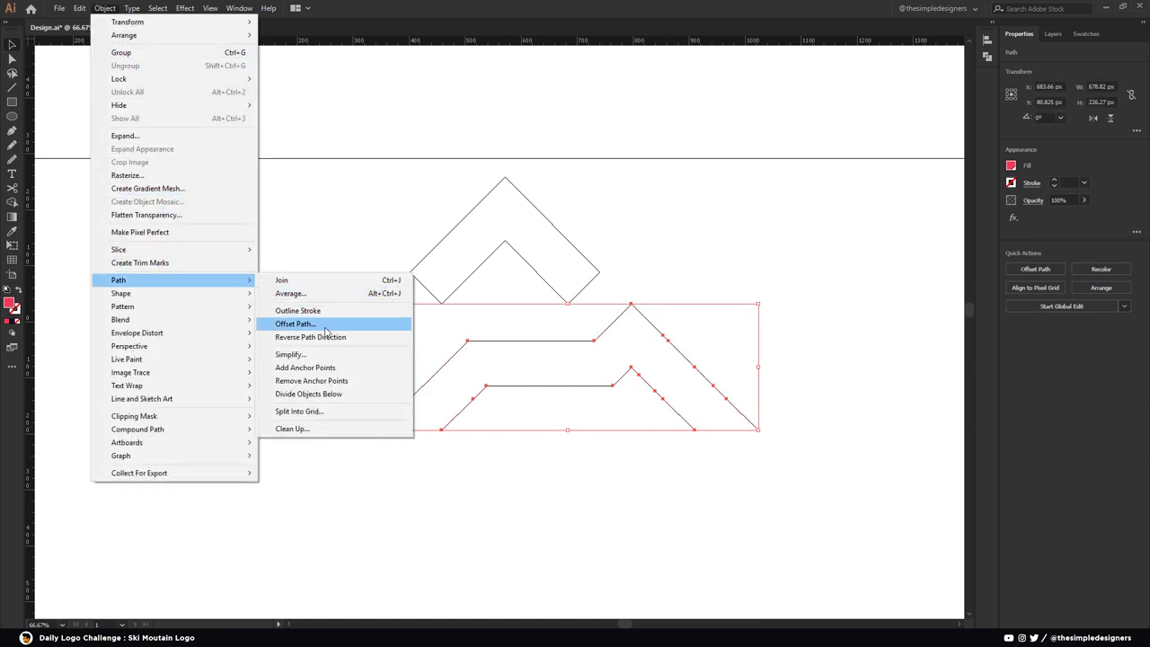
Simplify the mountain path to straight lines with a 12 angle threshold
left_click(301, 355)
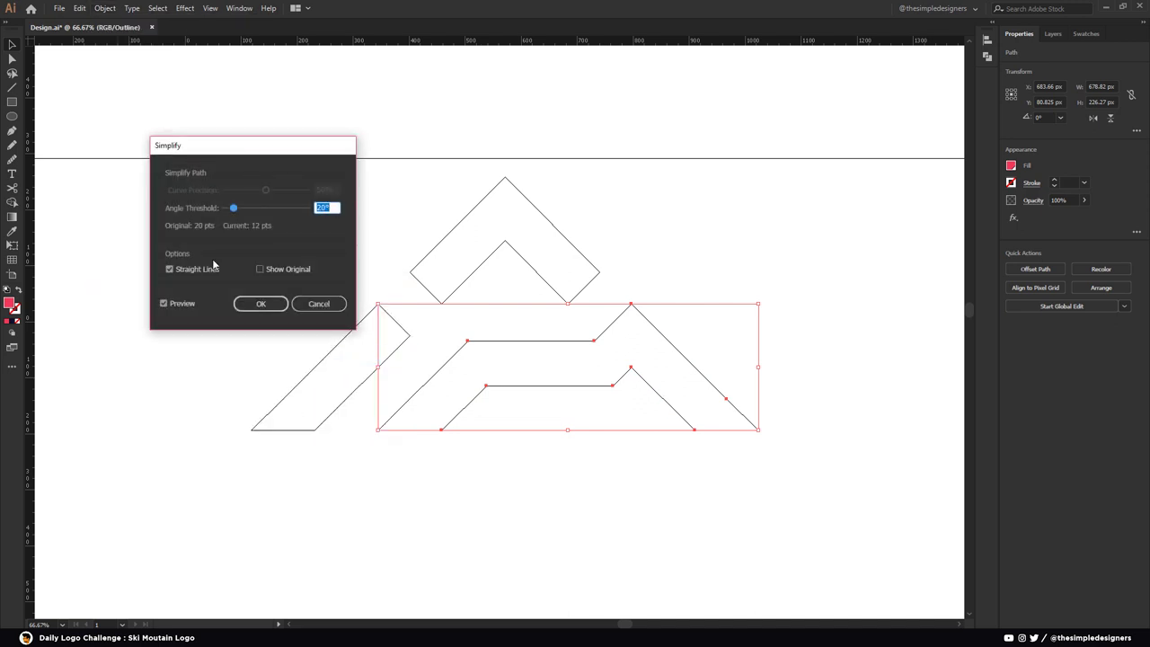
left_click(192, 271)
left_click(176, 271)
left_click(329, 207)
type("12")
left_click(170, 303)
left_click(266, 304)
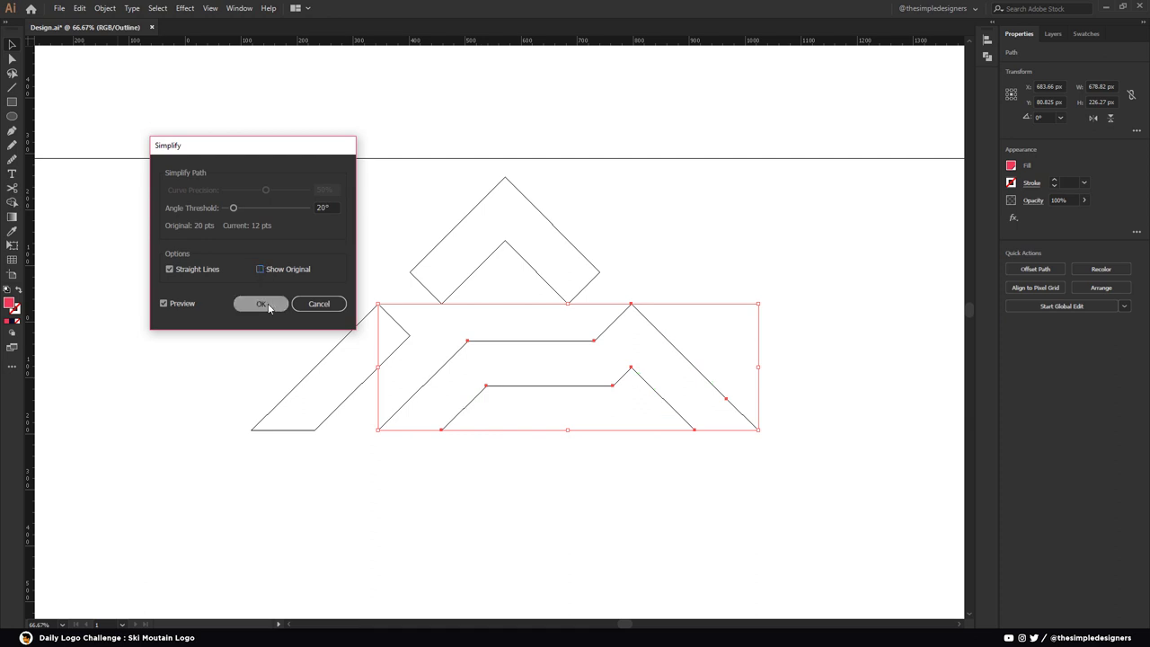
left_click(325, 485)
Simplify the left stripe and the chevron to straight-line paths, then return to colour preview
left_click(324, 429)
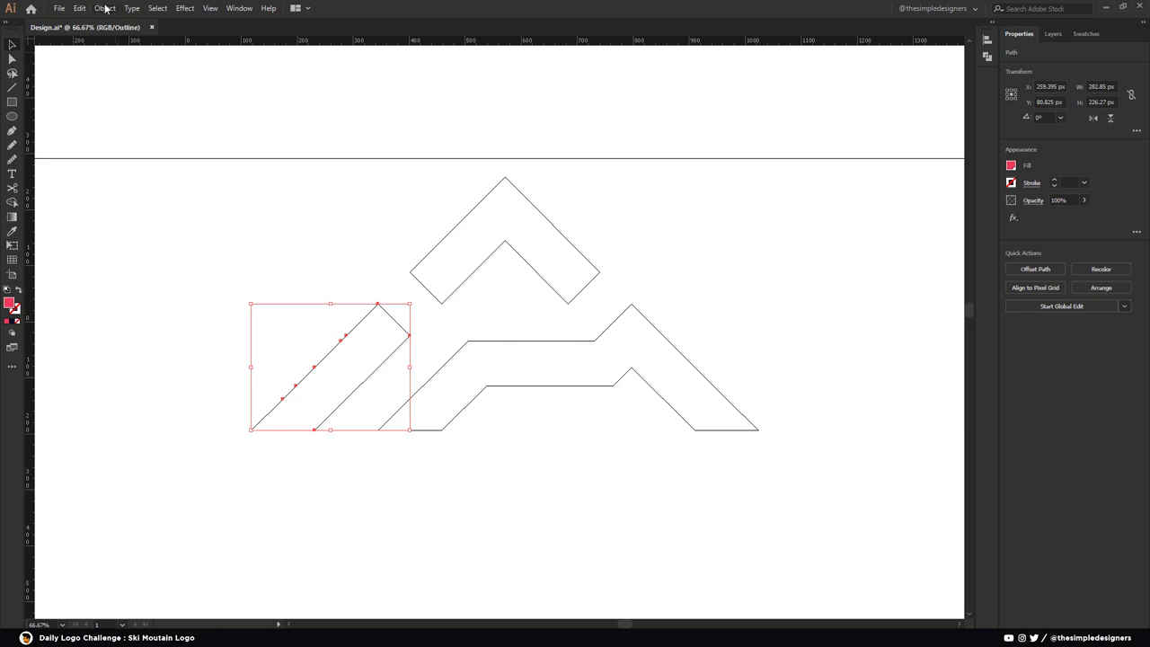
left_click(105, 8)
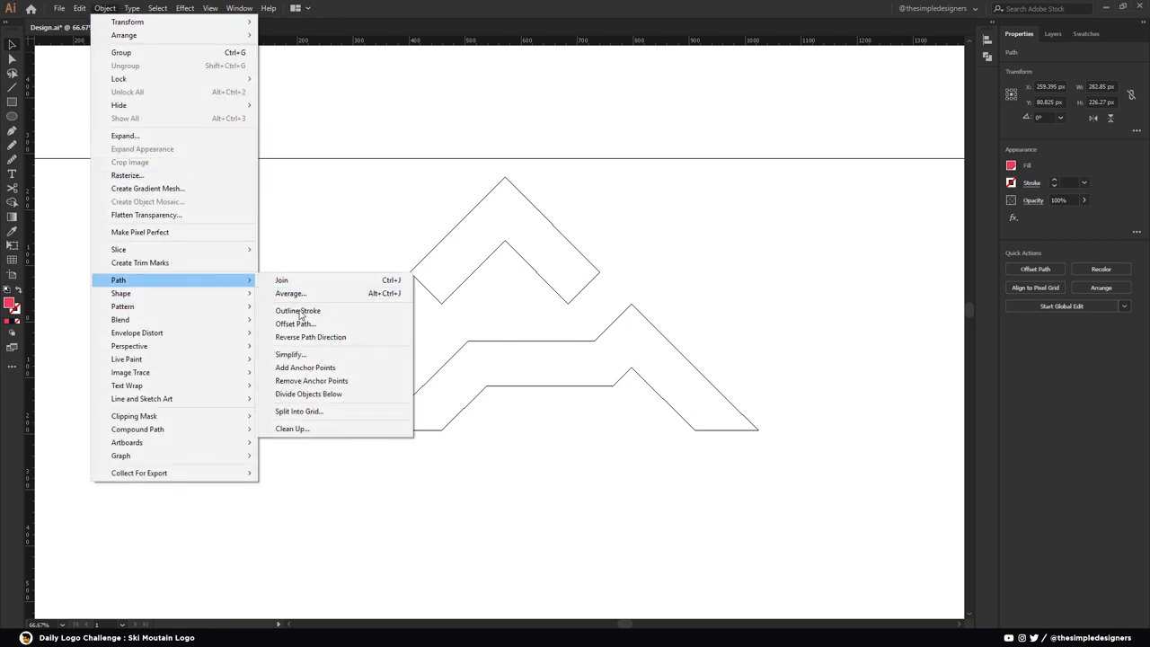
left_click(291, 354)
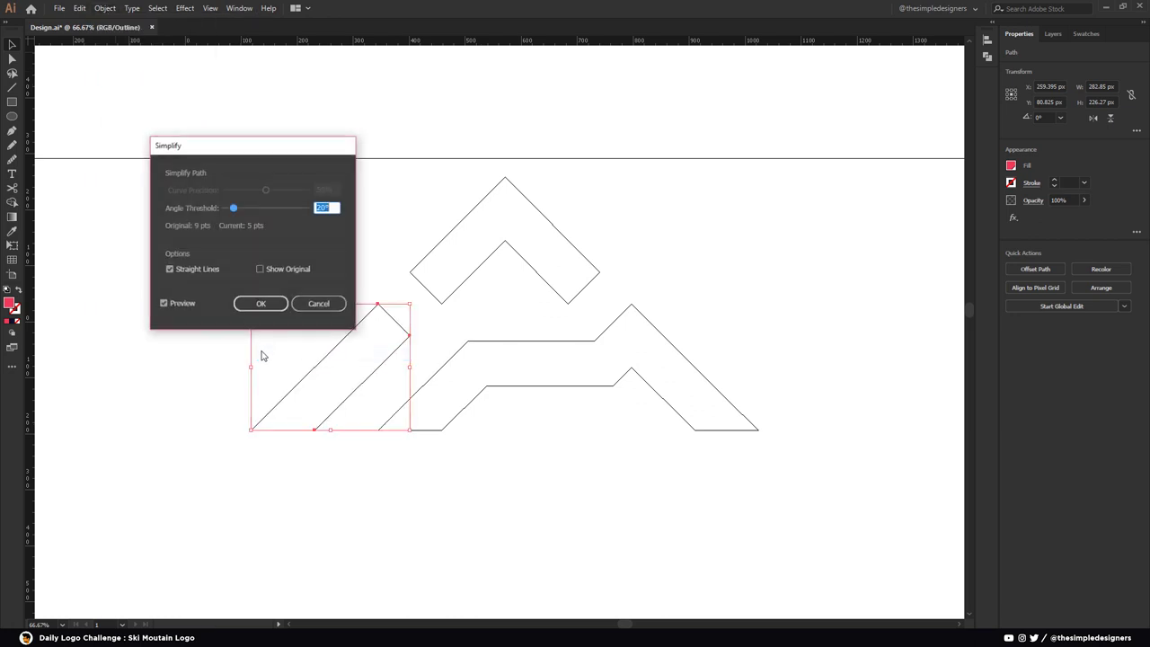
left_click(259, 303)
left_click_drag(461, 174, 500, 248)
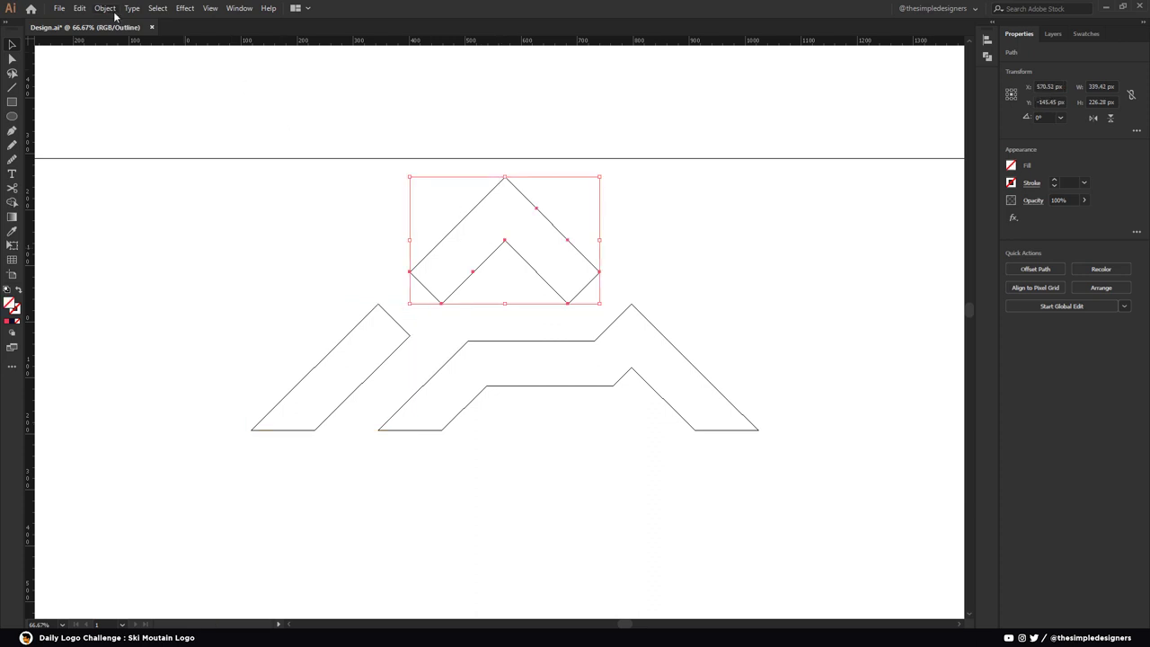
left_click(105, 8)
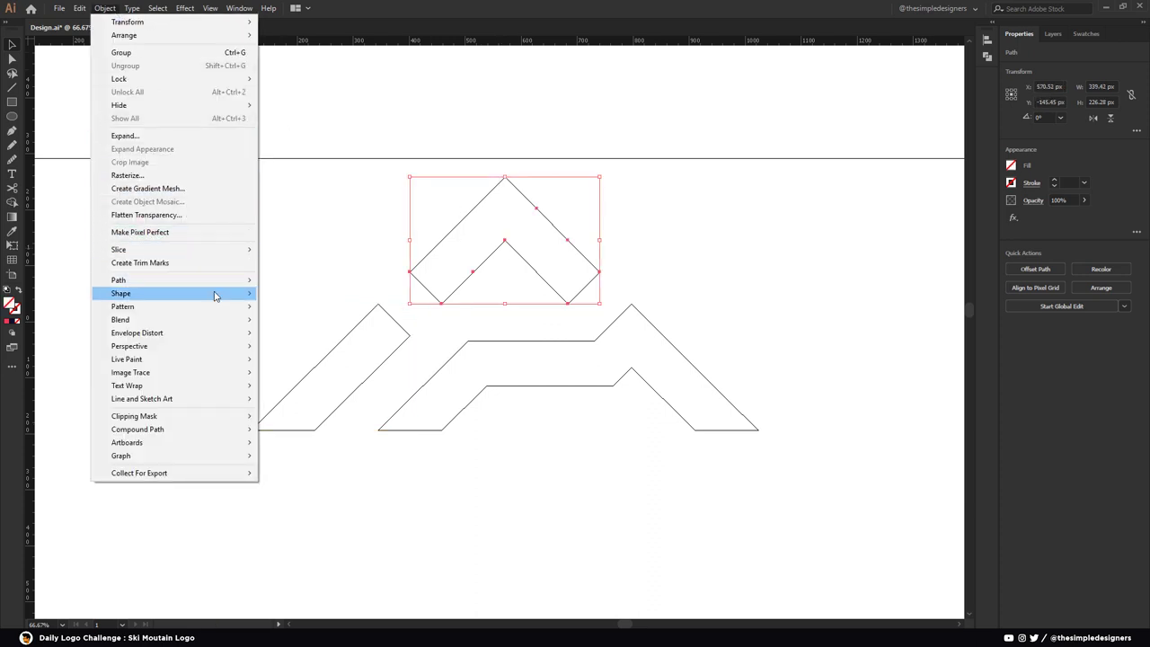
mouse_move(171, 279)
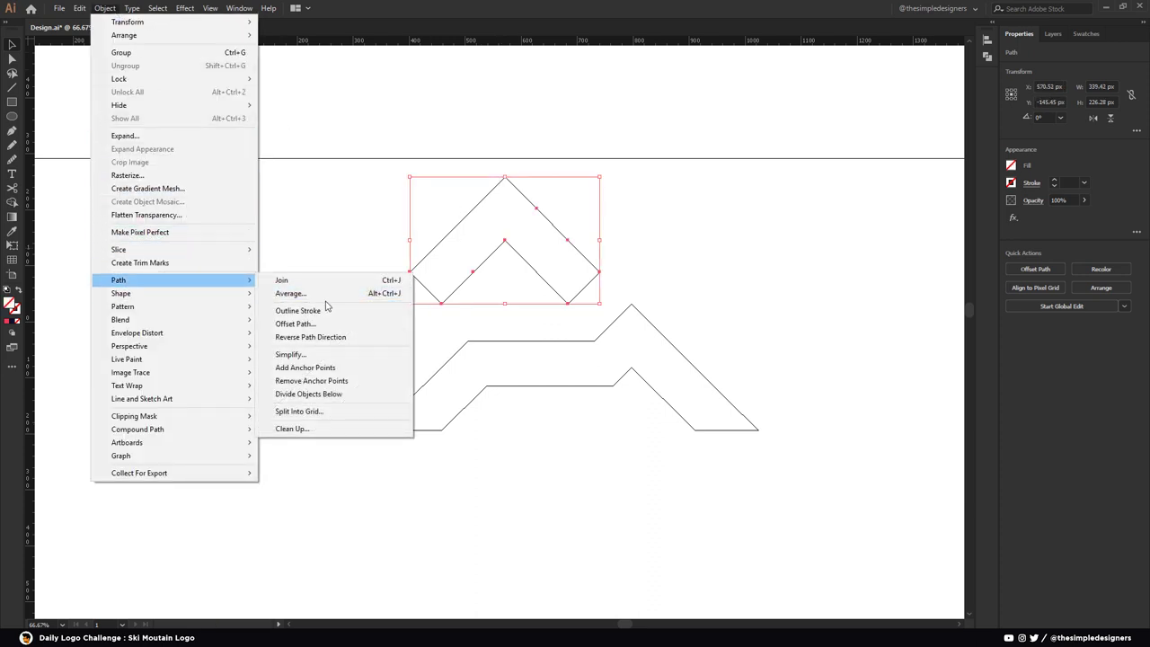
left_click(326, 354)
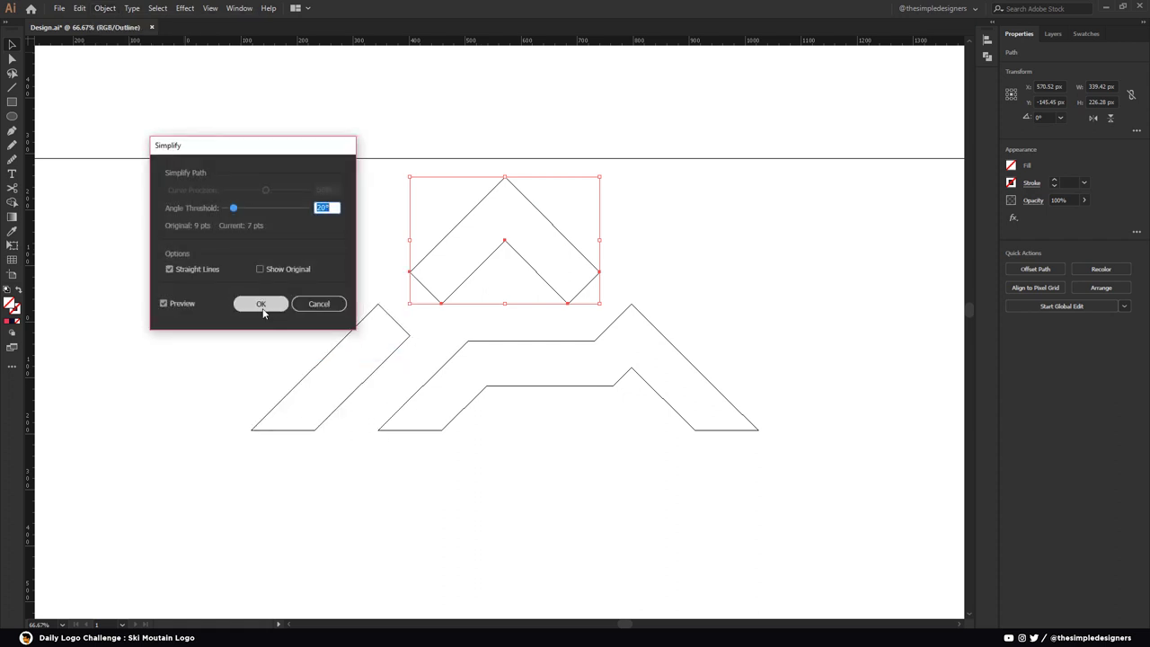
left_click(261, 303)
left_click(134, 254)
key("ctrl+y")
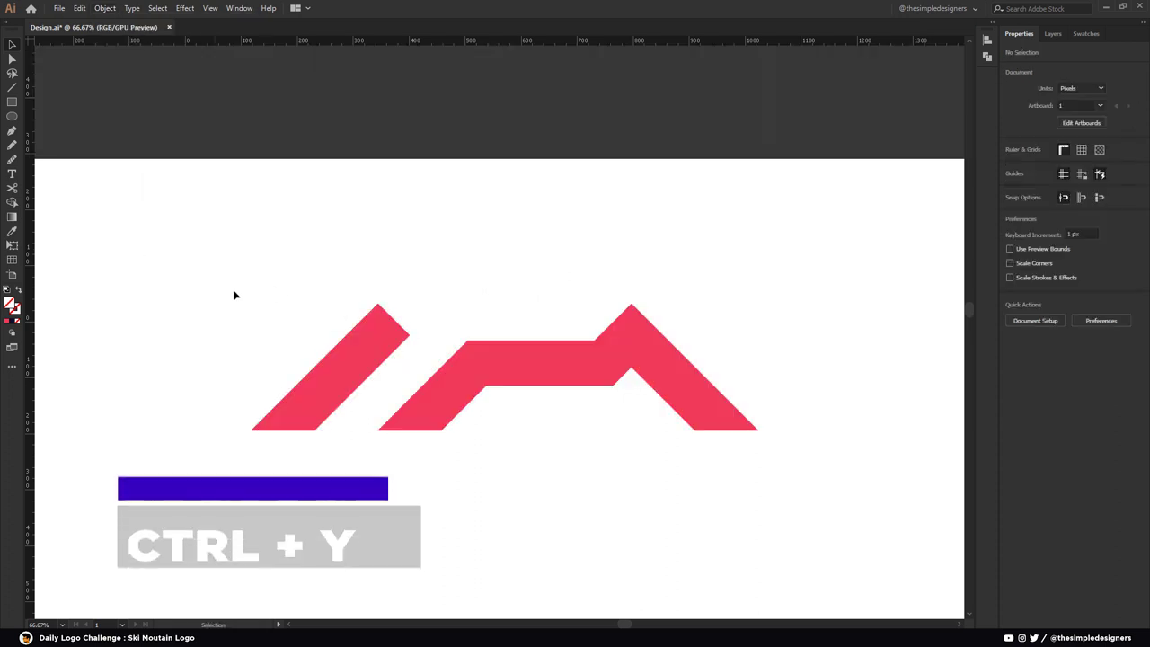
Eyedrop the red mountain fill onto the chevron
left_click_drag(540, 197, 484, 291)
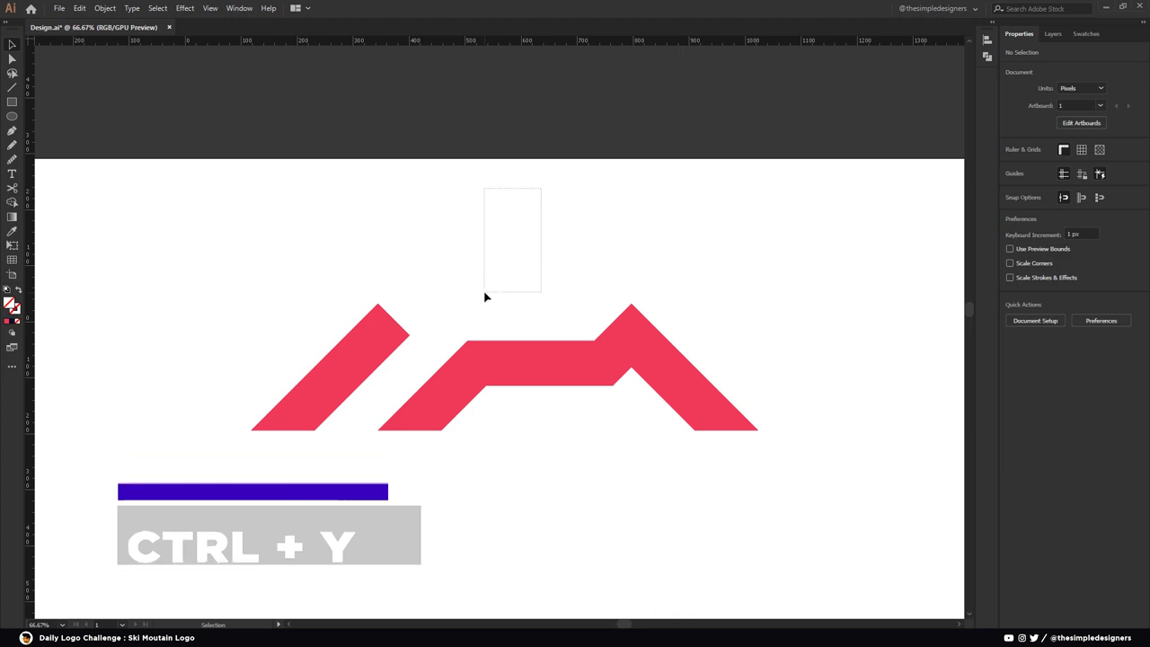
key("i")
left_click(619, 358)
key("v")
left_click(565, 458)
Scale the whole three-piece logo down and move it lower on the artboard
scroll(565, 472, "down", 2)
left_click_drag(597, 491, 534, 352)
left_click_drag(616, 371, 389, 225)
left_click_drag(598, 184, 589, 210)
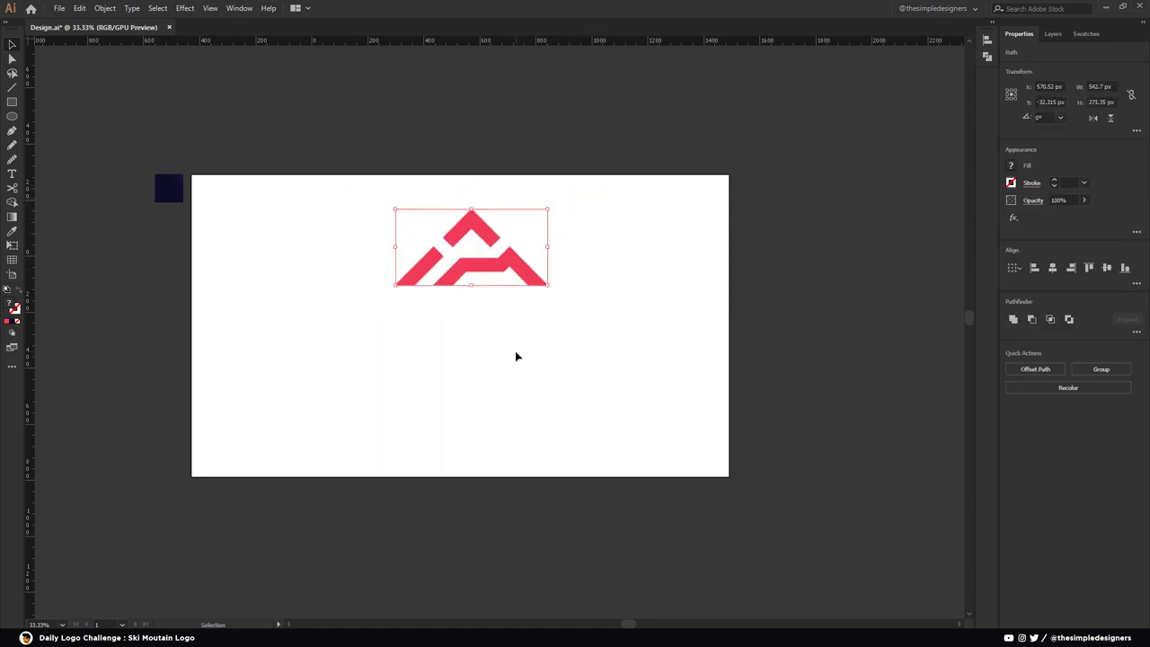
left_click(536, 318)
left_click_drag(457, 235, 452, 295)
Create a 1920 × 1080 px background rectangle
left_click(594, 298)
key("m")
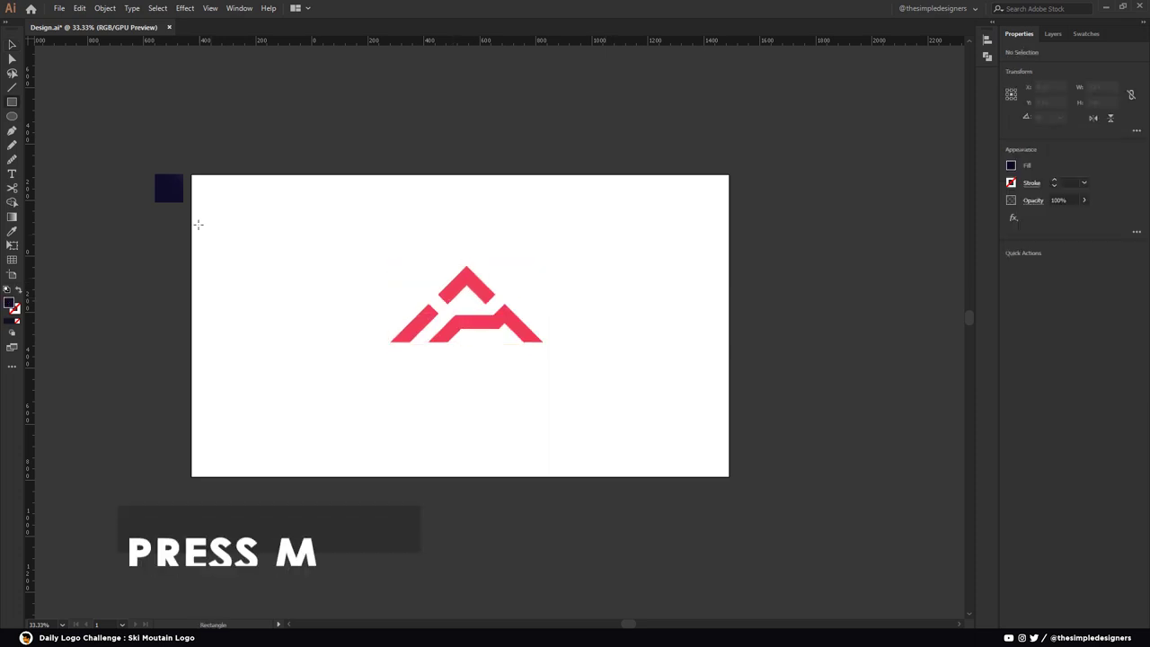
left_click(216, 198)
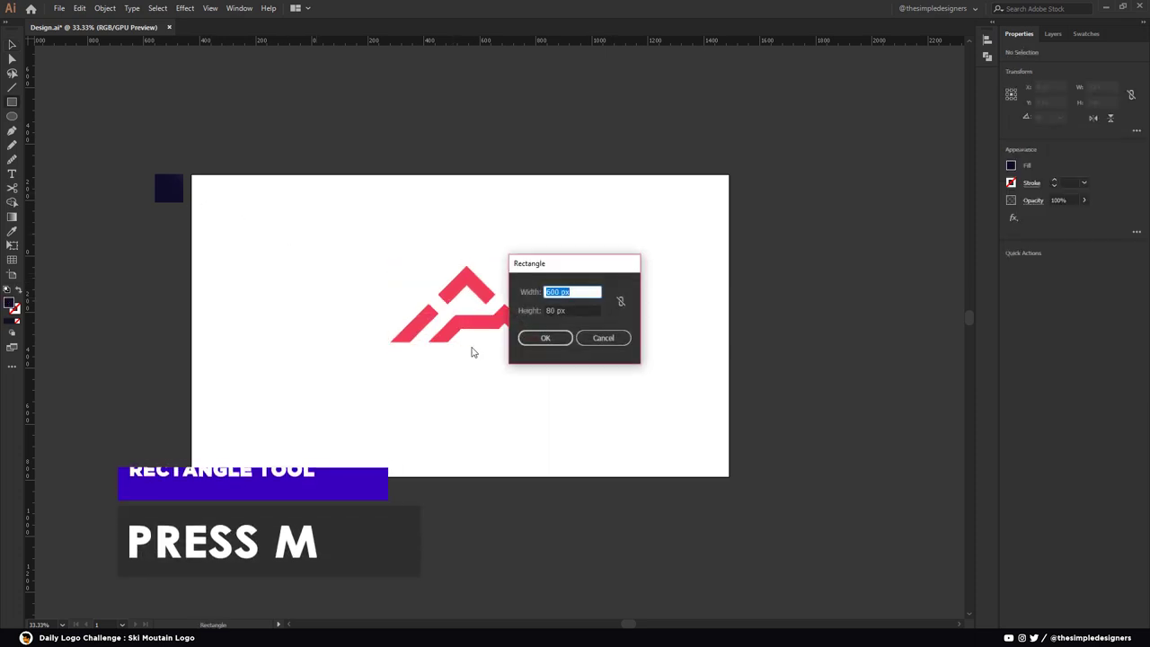
type("1920")
key("Tab")
type("1")
left_click(532, 338)
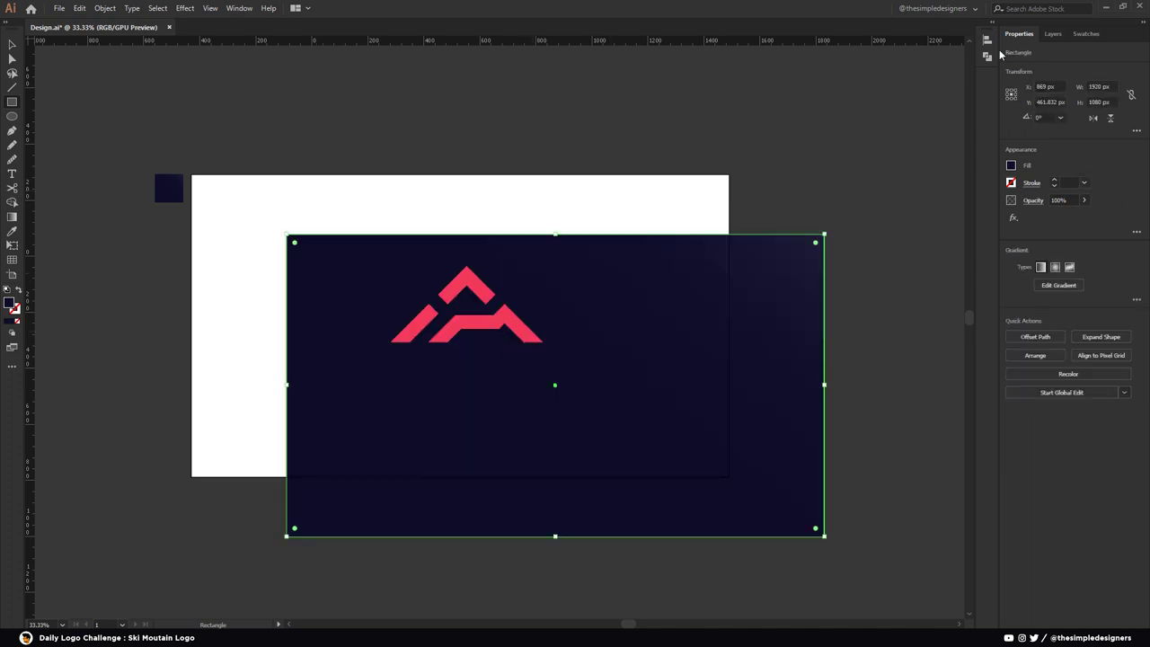
Align the background rectangle to the artboard, centred vertically and horizontally
left_click(987, 56)
left_click(959, 137)
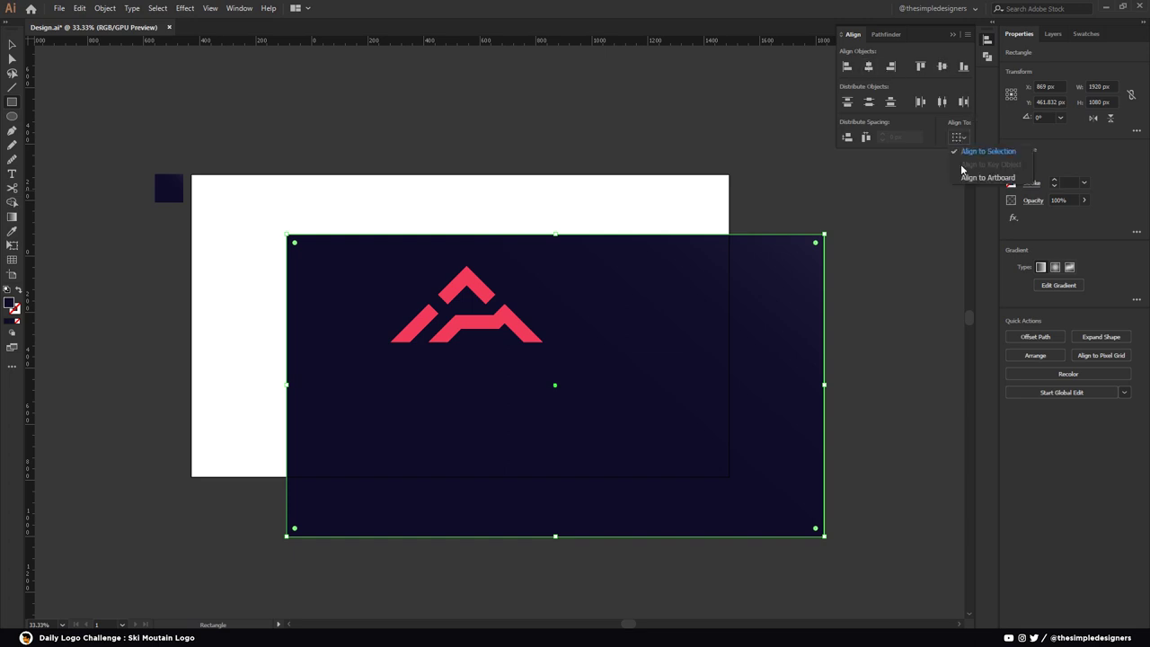
left_click(997, 175)
left_click(941, 67)
left_click(870, 67)
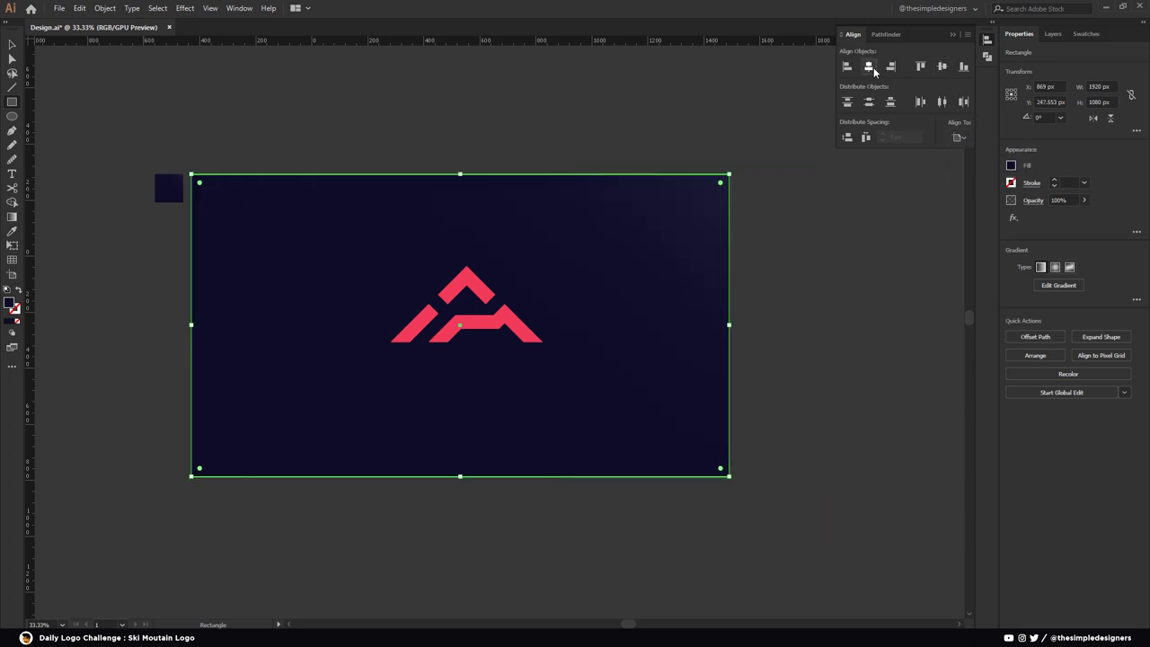
left_click(952, 36)
Select the mountain, chevron and left stripe and scale the logo down slightly
key("v")
left_click(480, 327)
left_click(465, 284, "shift")
left_click(410, 329, "shift")
left_click_drag(544, 265, 537, 277)
left_click(854, 259)
Fill the top chevron with white from the Properties fill swatches
left_click(466, 289)
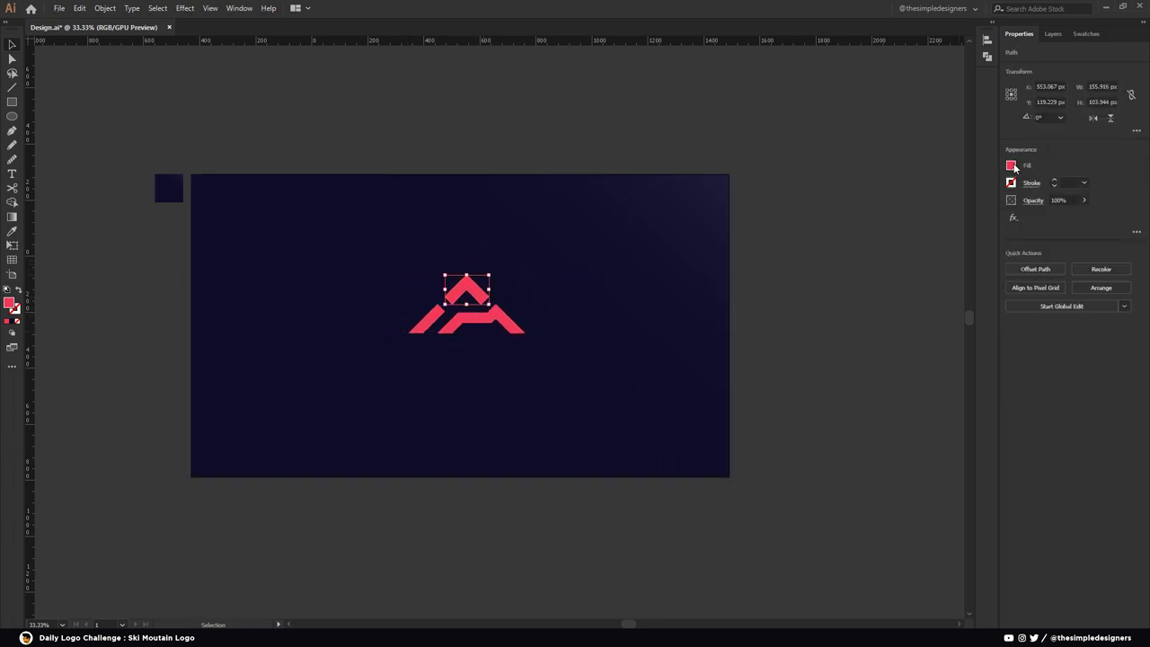
left_click(1009, 167)
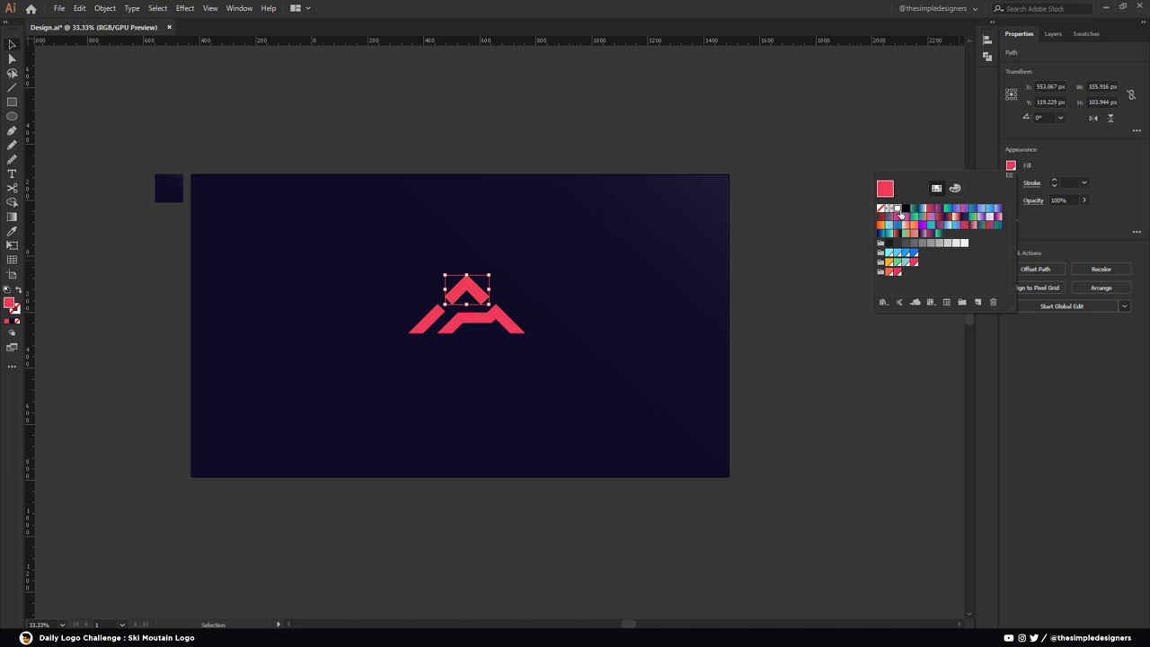
left_click(900, 214)
left_click(880, 313)
Select the two red shapes, open the Swatches panel, and zoom in on the logo
left_click(501, 326)
left_click(425, 323, "shift")
left_click(1084, 35)
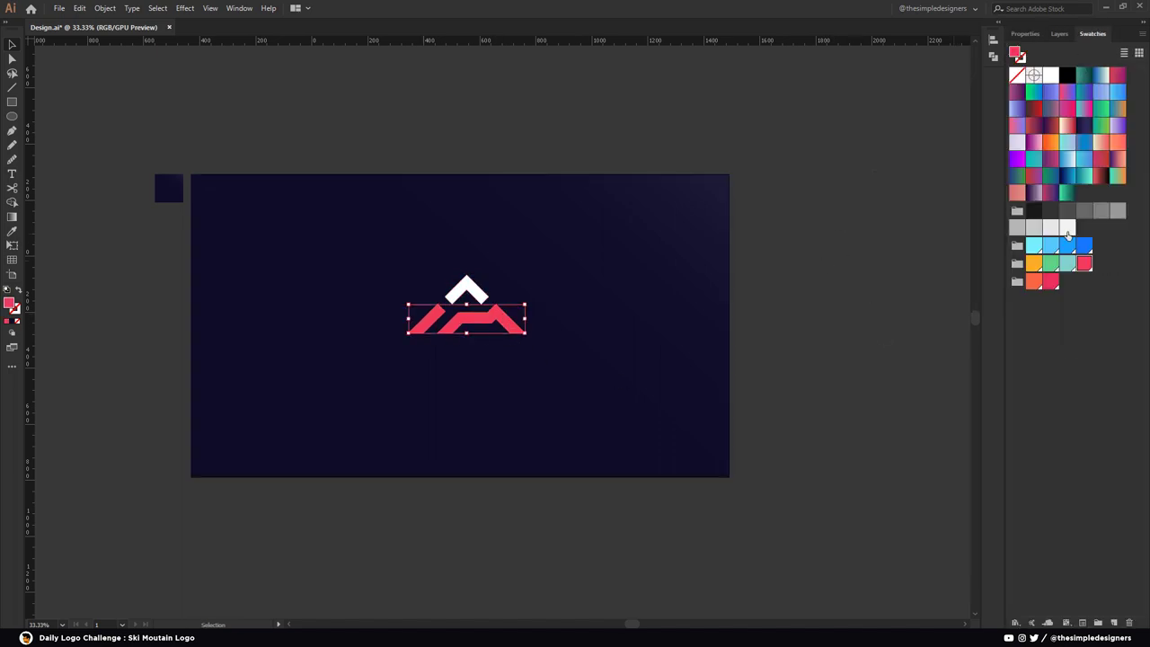
left_click(488, 354)
key("ctrl+equal")
key("ctrl+equal")
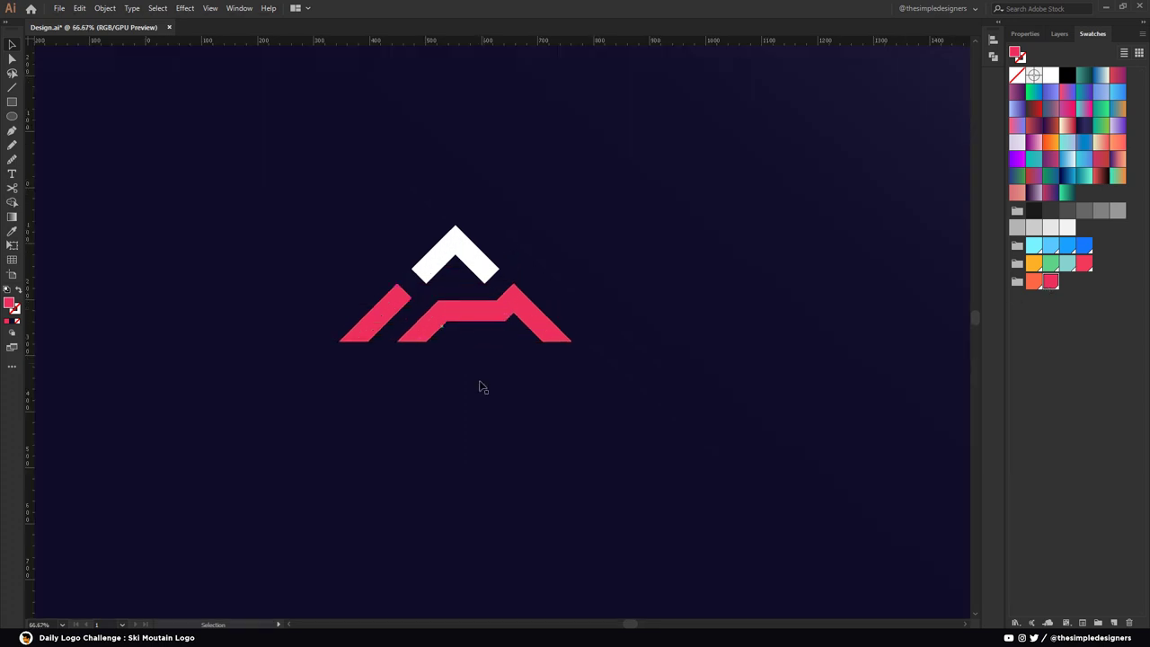
scroll(491, 330, "down", 2)
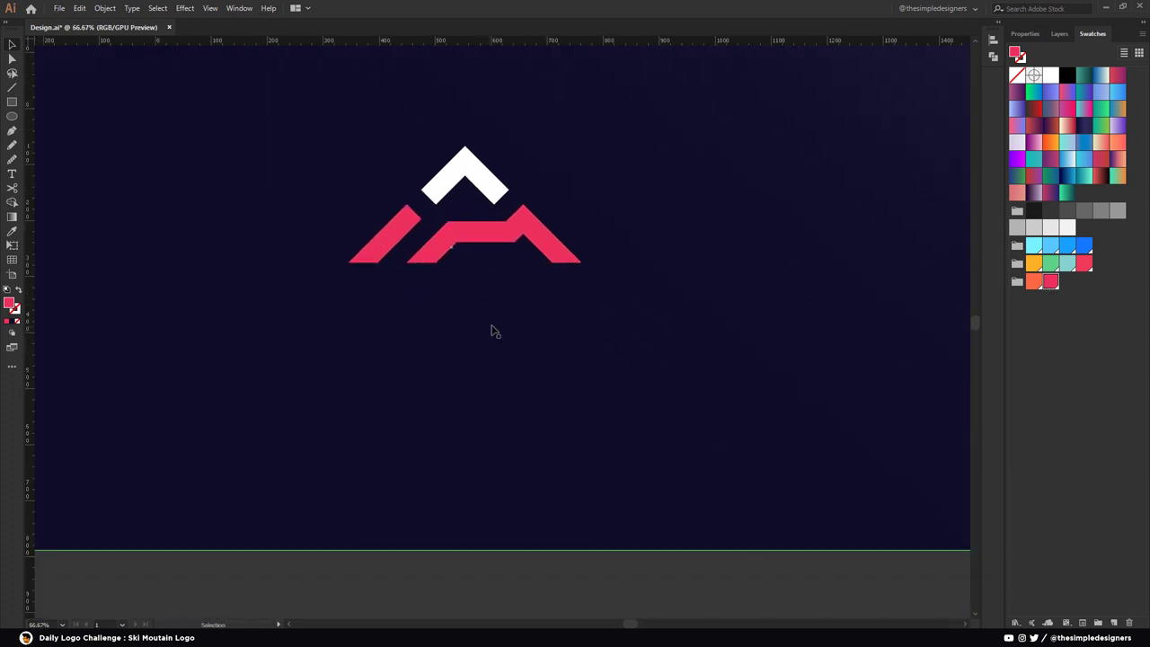
left_click(12, 174)
Type the wordmark below the mountains, enlarge it and fill it with white
left_click(478, 365)
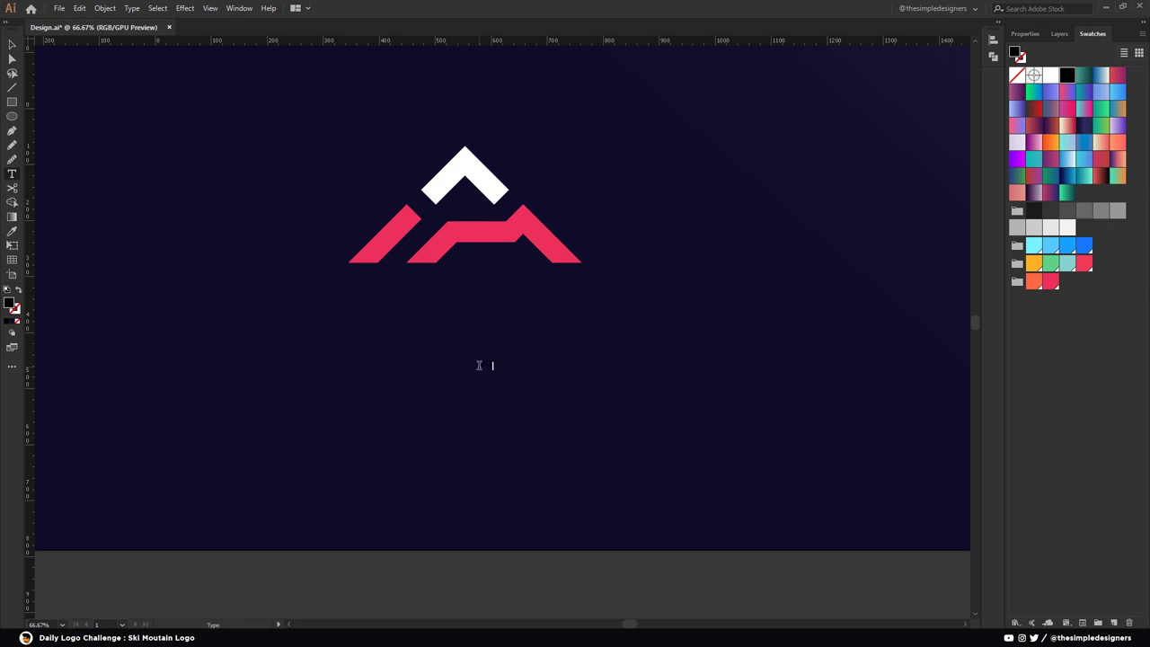
key("Escape")
left_click_drag(521, 373, 639, 449)
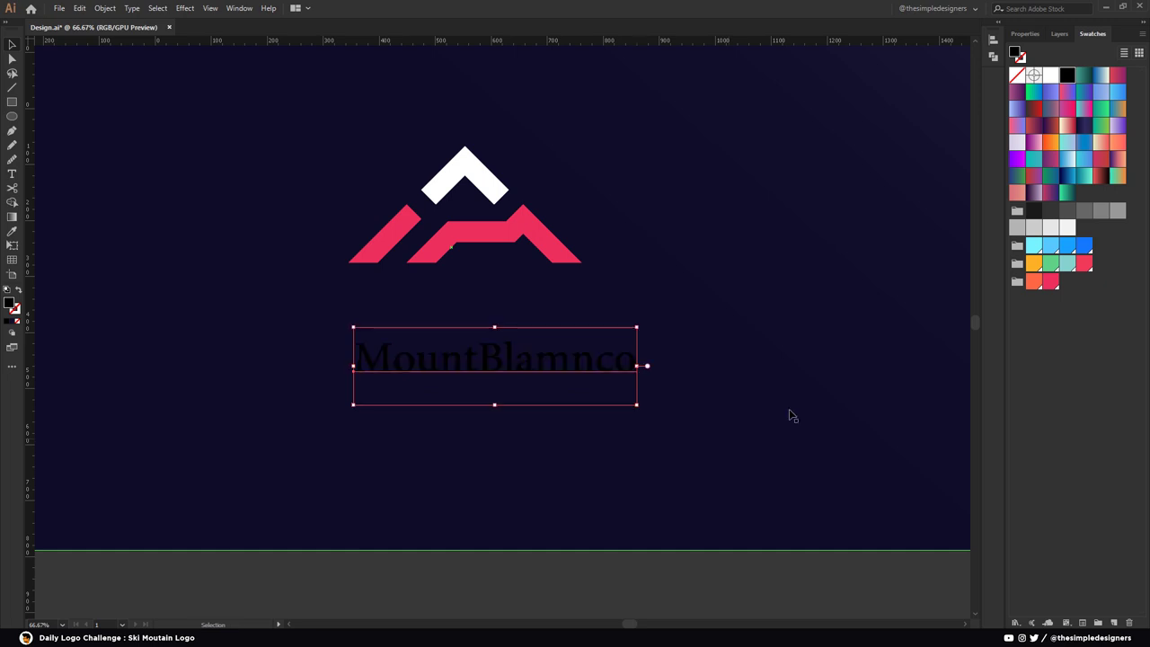
left_click(1051, 75)
Correct the wordmark spelling by removing the extra 'm' and spacing it as 'Mount Blanco'
key("t")
left_click_drag(571, 358, 536, 357)
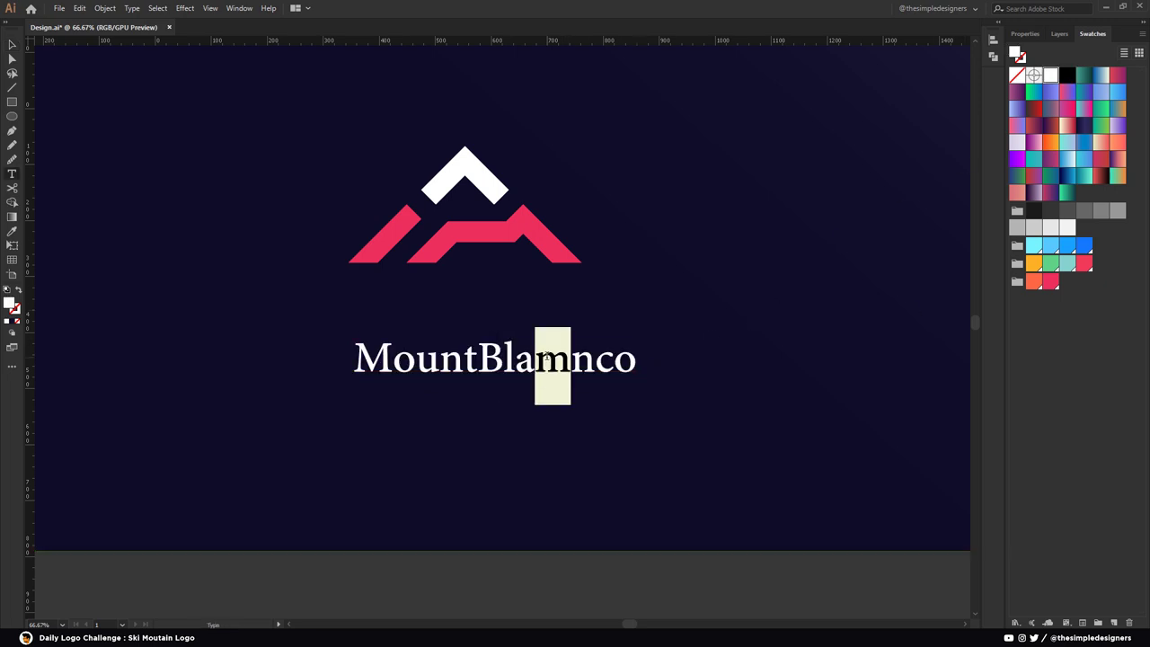
key("BackSpace")
key("Left")
key("Left")
key("Left")
key("Escape")
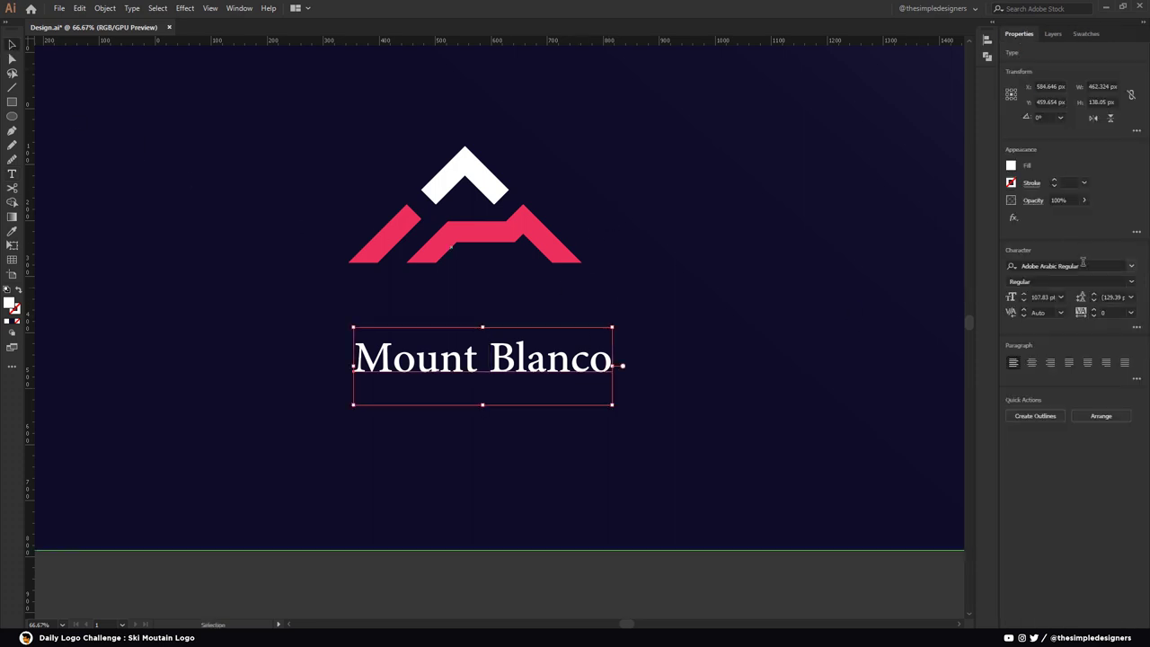
Set the wordmark in Gotham Black, with the word 'Mount' in Gotham Medium
left_click(1078, 266)
type("goth")
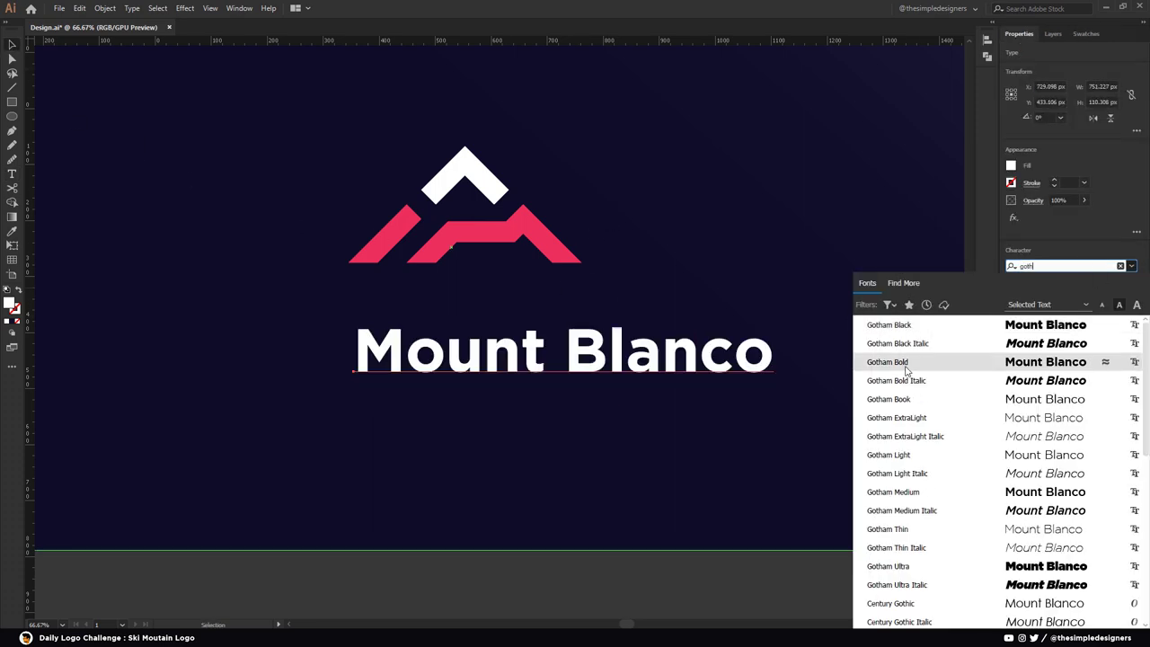
left_click(884, 325)
double_click(535, 353)
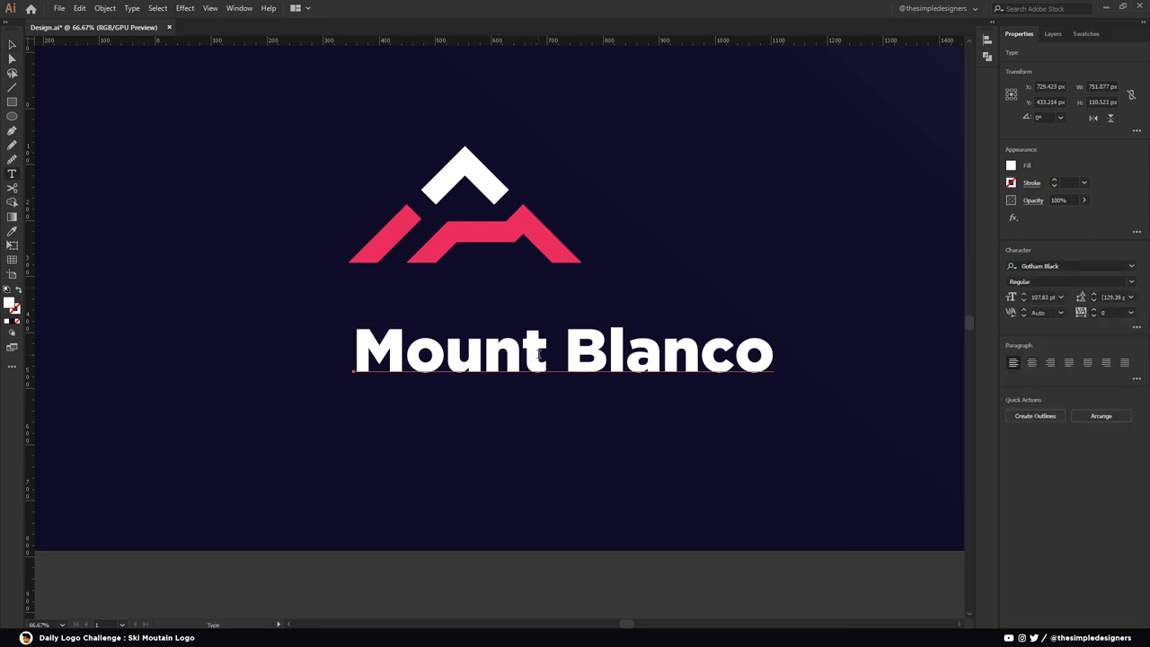
double_click(535, 353)
left_click(1067, 266)
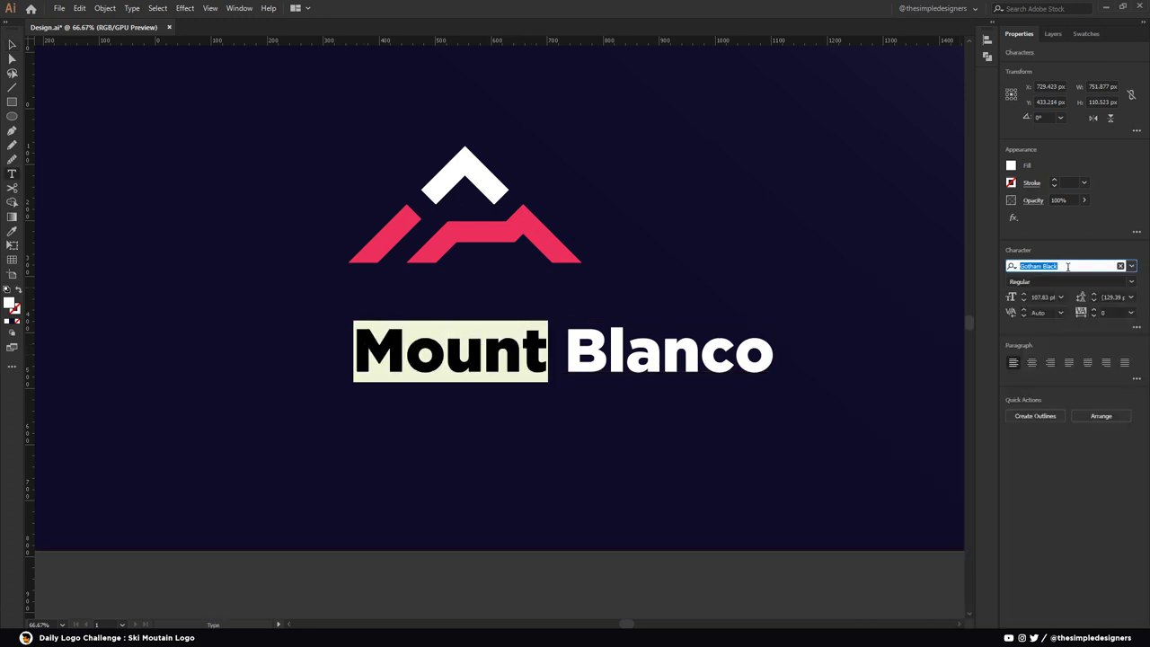
type("gotham")
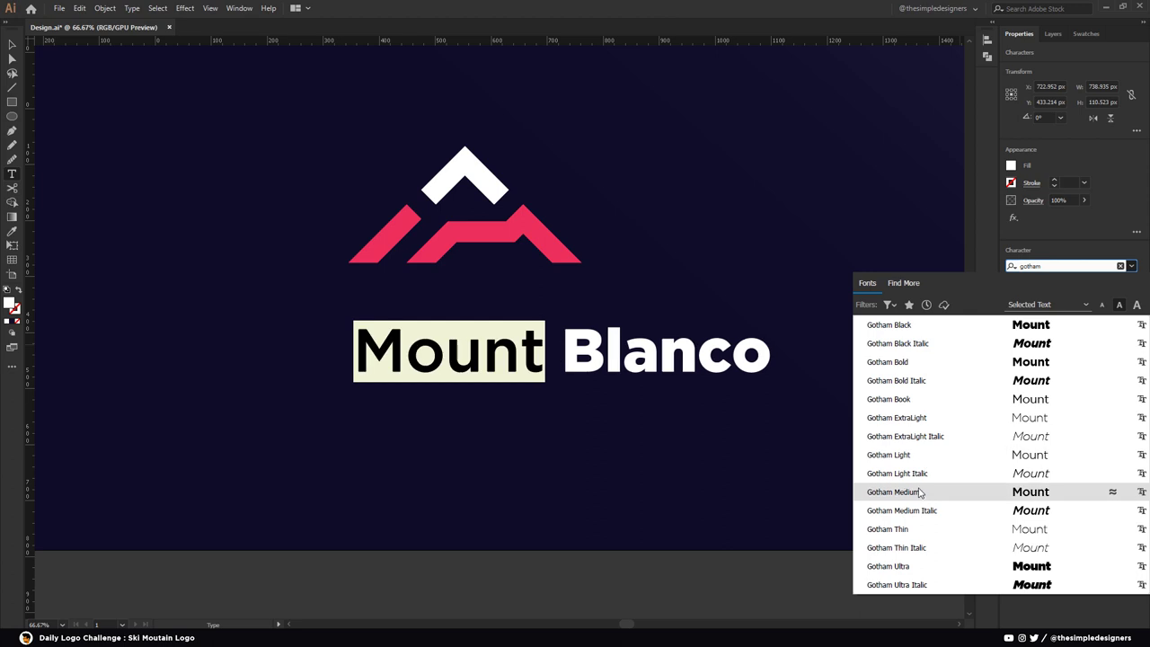
left_click(920, 492)
Shrink the wordmark to about 61 pt and align it just beneath the mountain shapes
left_click(12, 45)
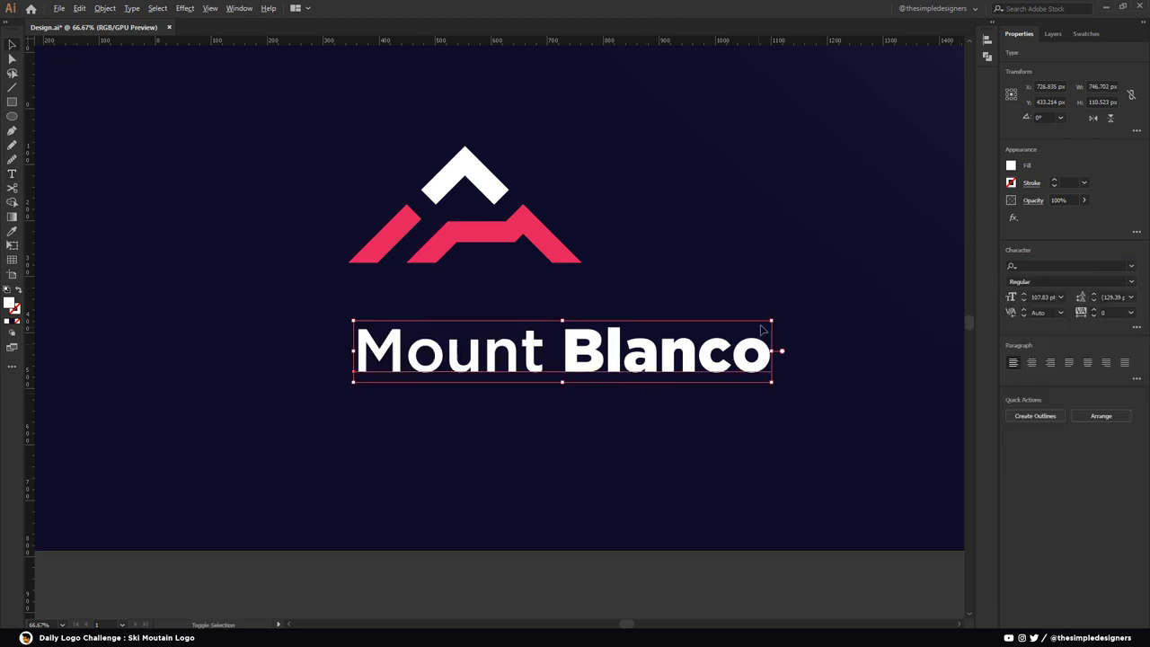
left_click_drag(757, 334, 693, 334)
left_click_drag(601, 339, 513, 303)
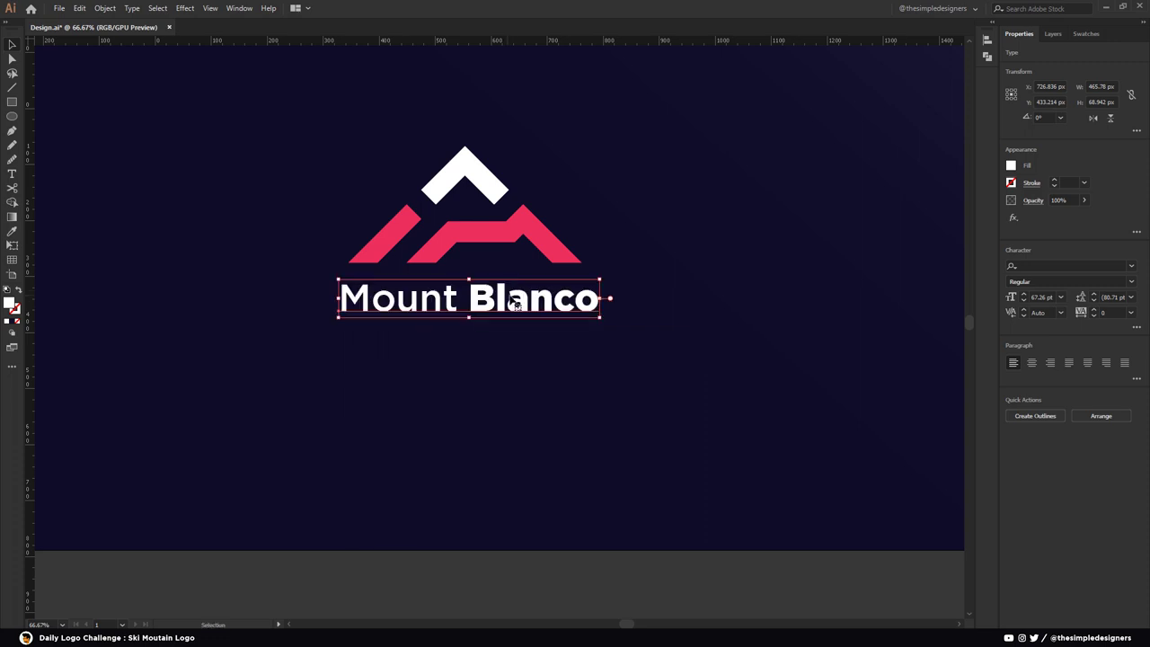
left_click_drag(600, 280, 589, 283)
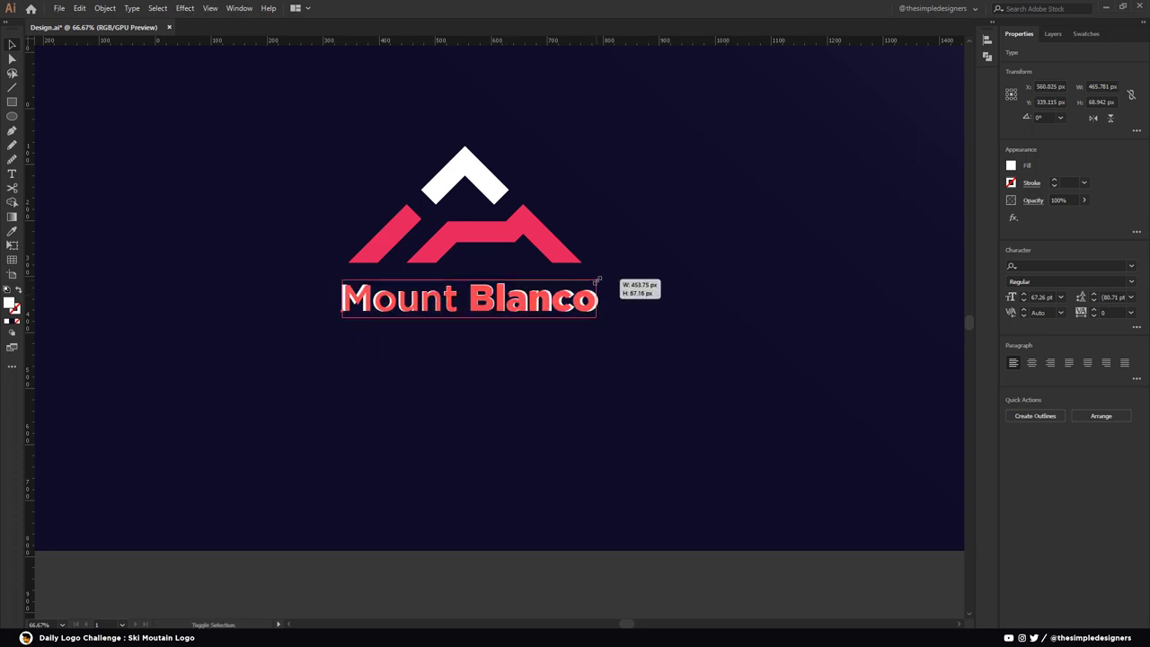
left_click_drag(500, 300, 499, 299)
key("ctrl+minus")
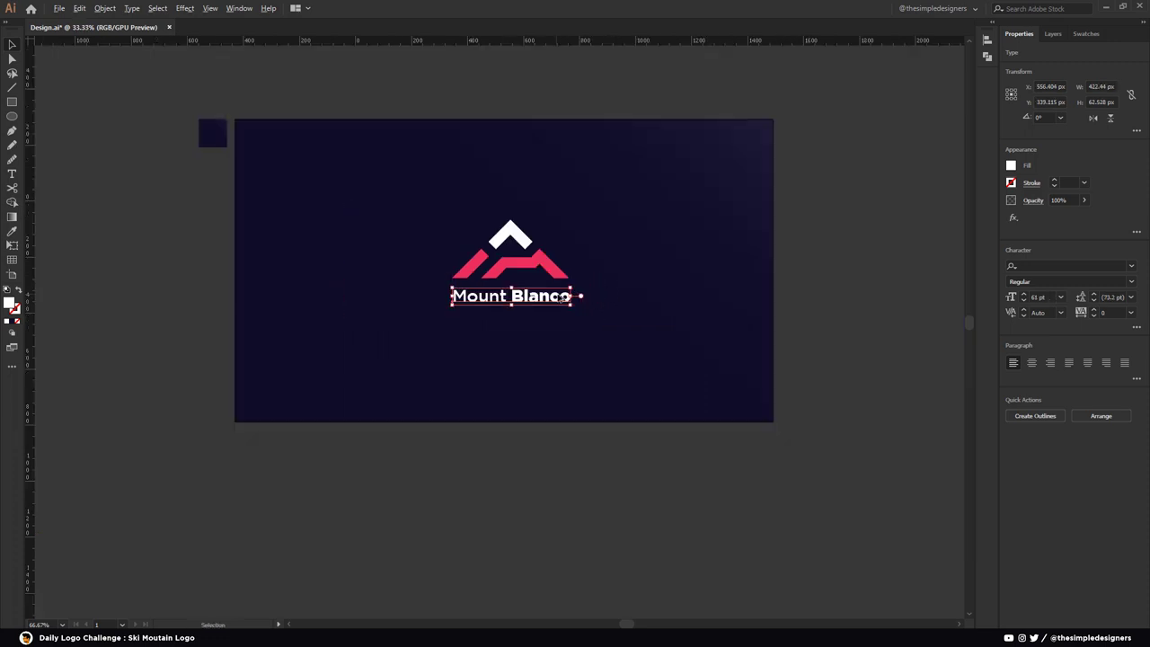
Enlarge the Mount Blanco wordmark slightly, to roughly 63 pt
left_click(616, 458)
key("ctrl+equal")
left_click(543, 268)
left_click_drag(559, 275, 564, 284)
key("ctrl+minus")
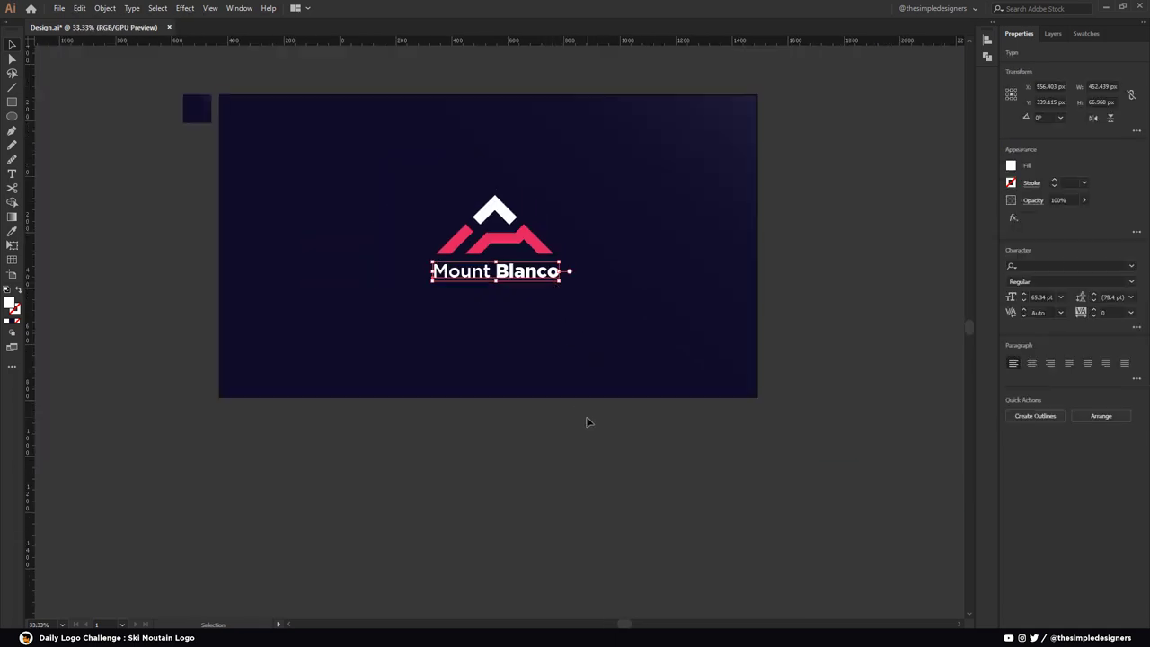
left_click(585, 419)
Group the chevron and the red mountain pieces together
left_click(528, 240)
left_click(494, 212, "shift")
left_click(453, 242, "shift")
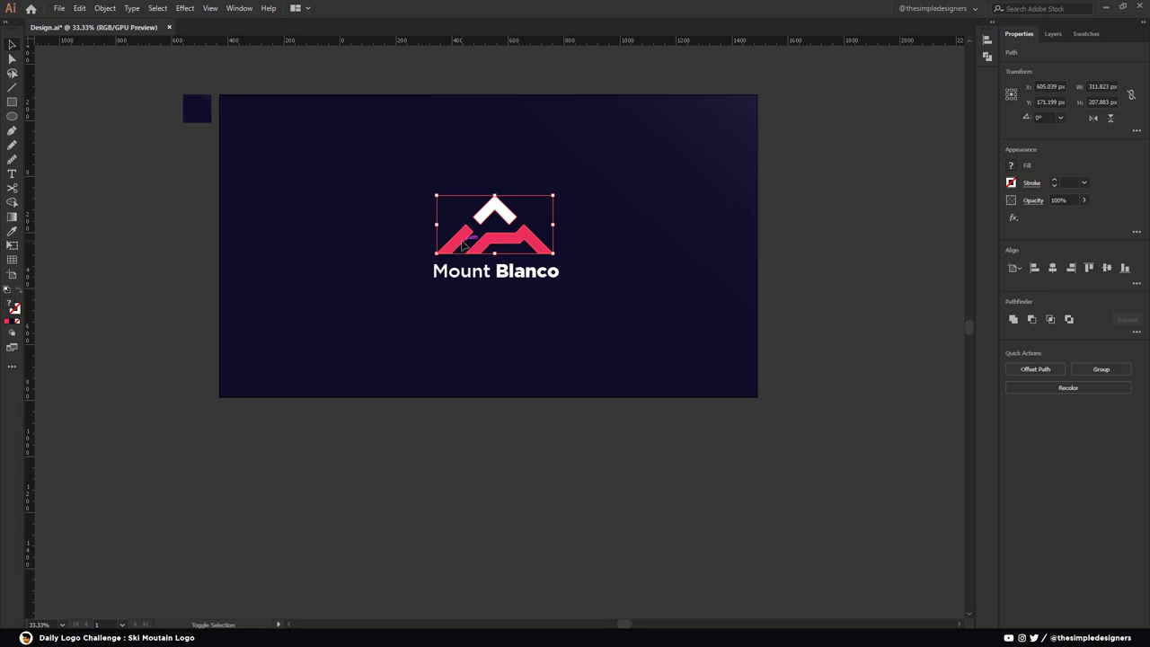
right_click(497, 241)
left_click(530, 313)
Centre the logo group and the wordmark horizontally on each other
left_click(521, 271, "shift")
left_click(1054, 273)
left_click(811, 282)
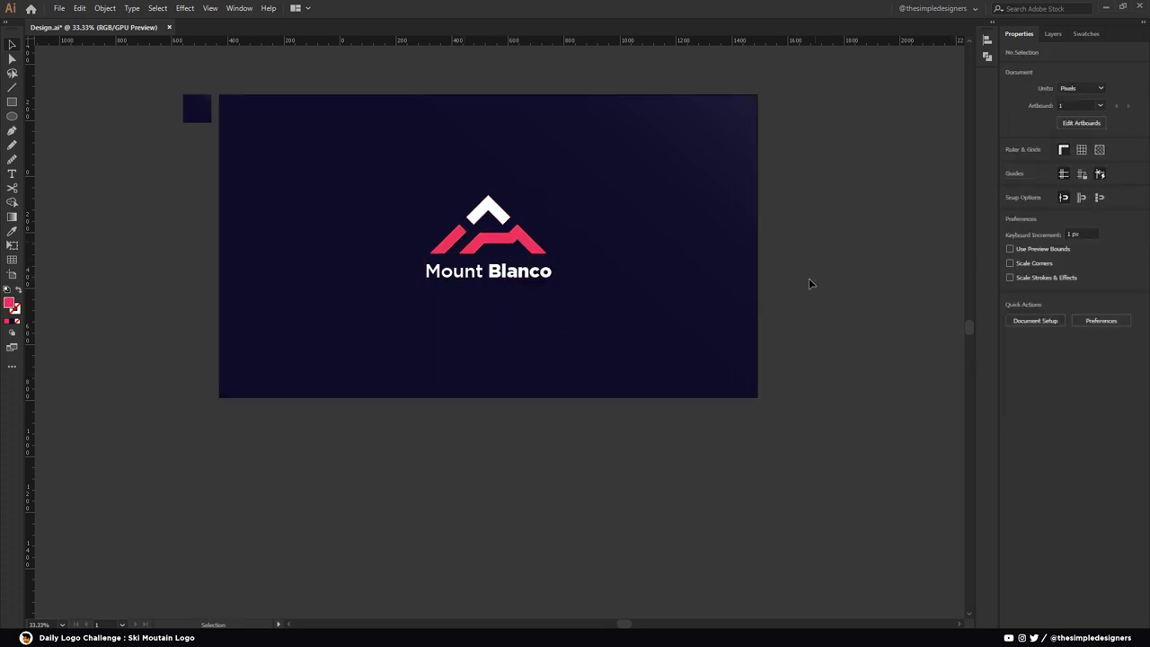
scroll(566, 284, "up", 1)
Darken both red mountain pieces with Recolor, lowering brightness from 92.94% to 82%
left_click(477, 273)
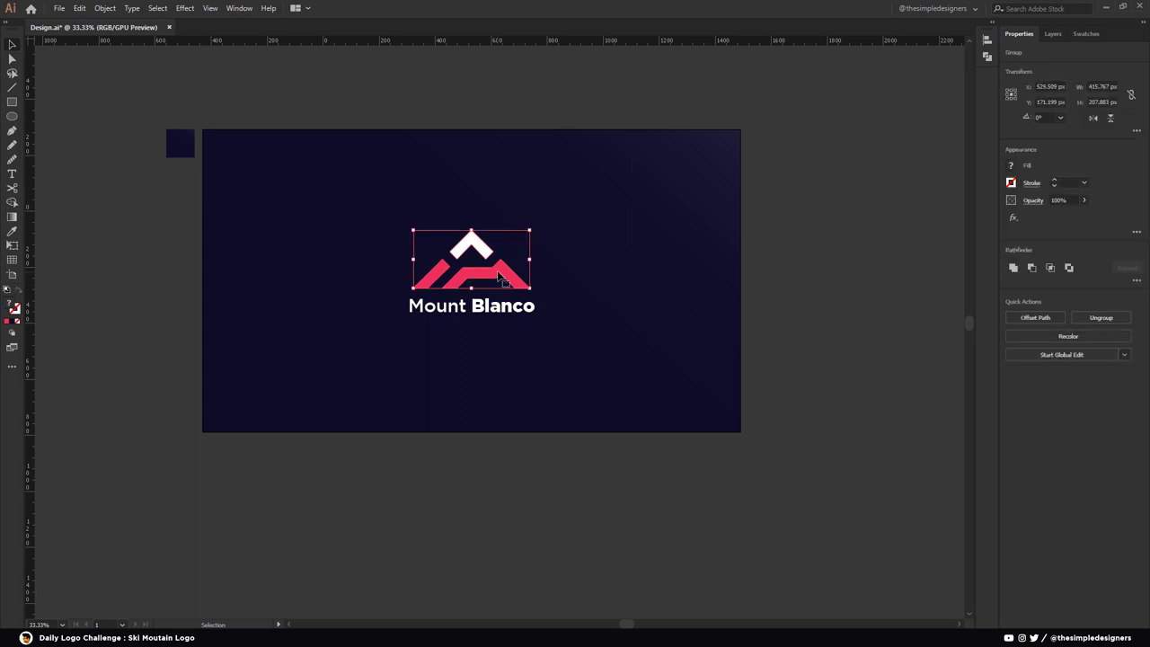
double_click(439, 271)
left_click(437, 270, "shift")
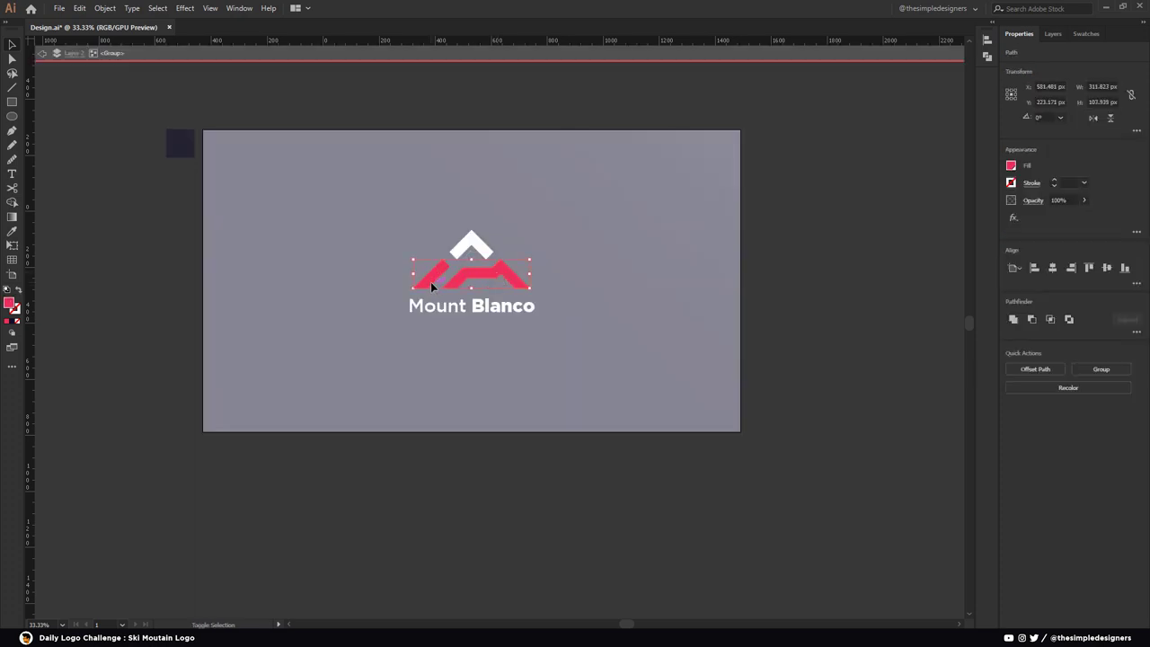
left_click(1068, 387)
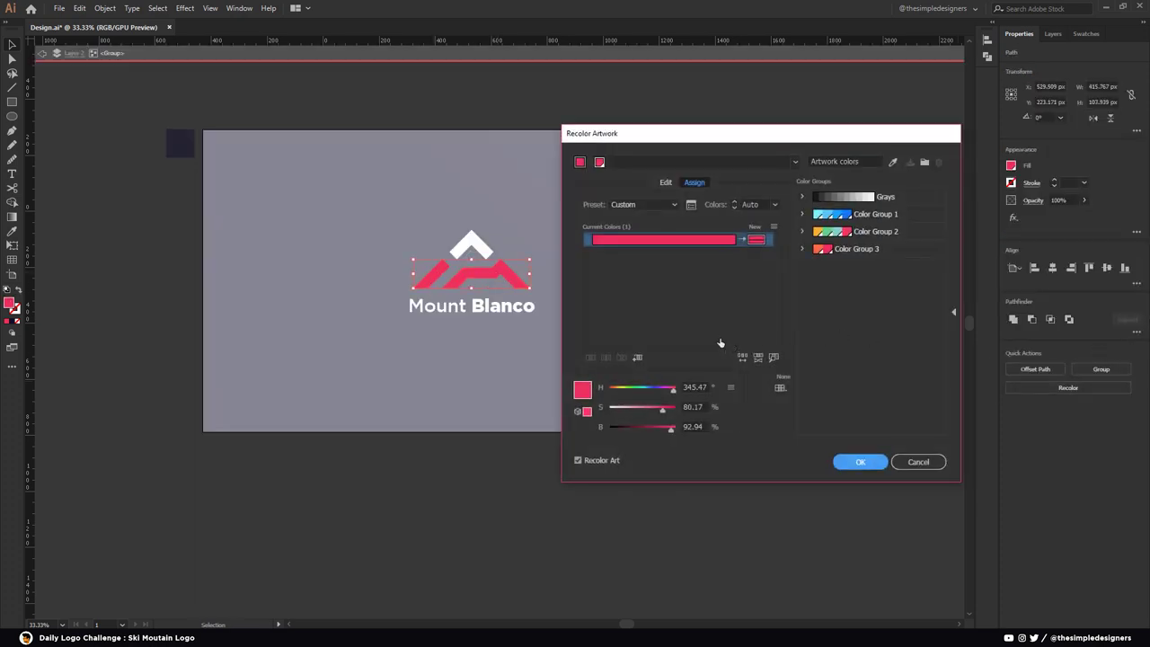
left_click_drag(671, 432, 664, 432)
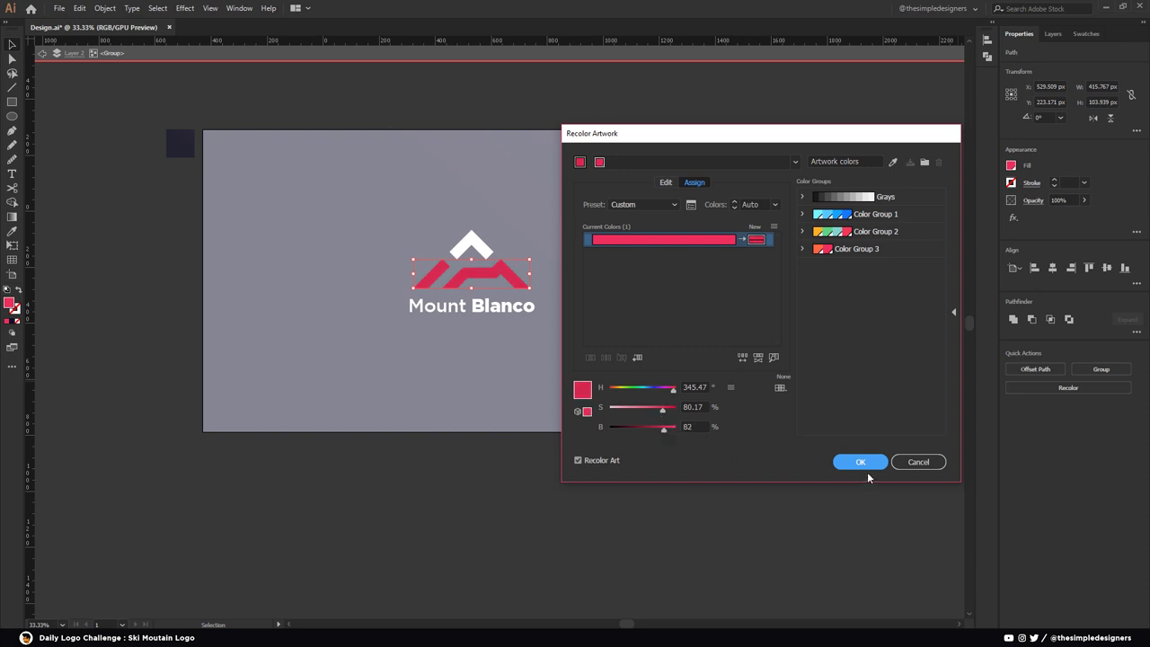
left_click(862, 463)
double_click(712, 485)
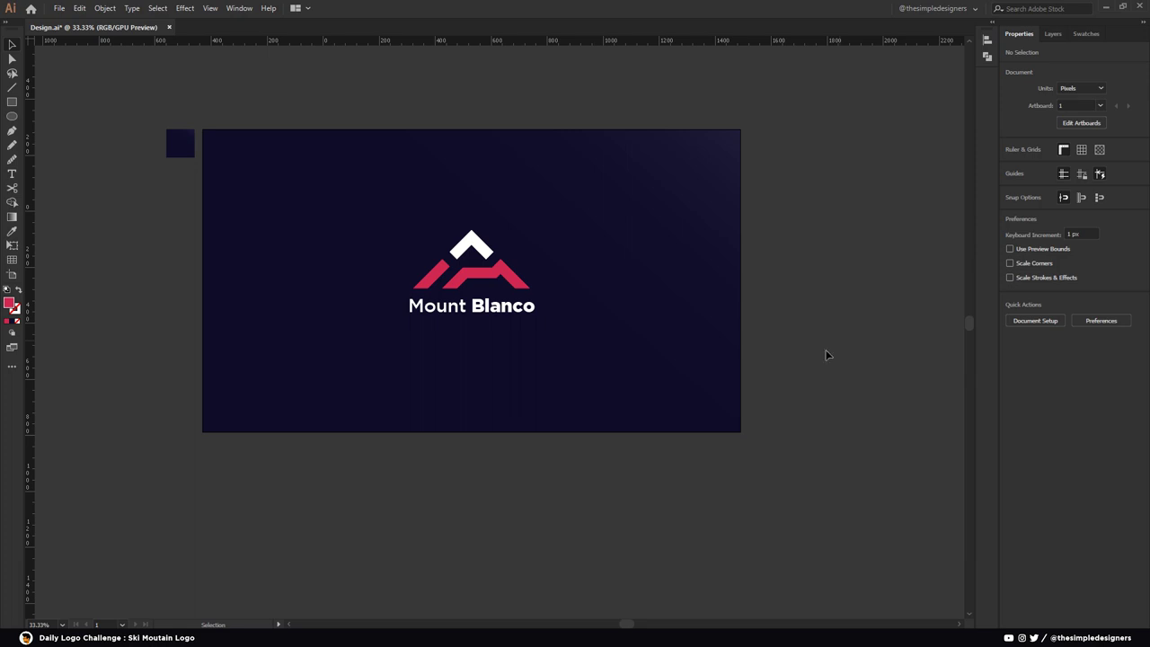
Set the zoom to Fit On Screen to show the whole navy artboard
left_click(63, 624)
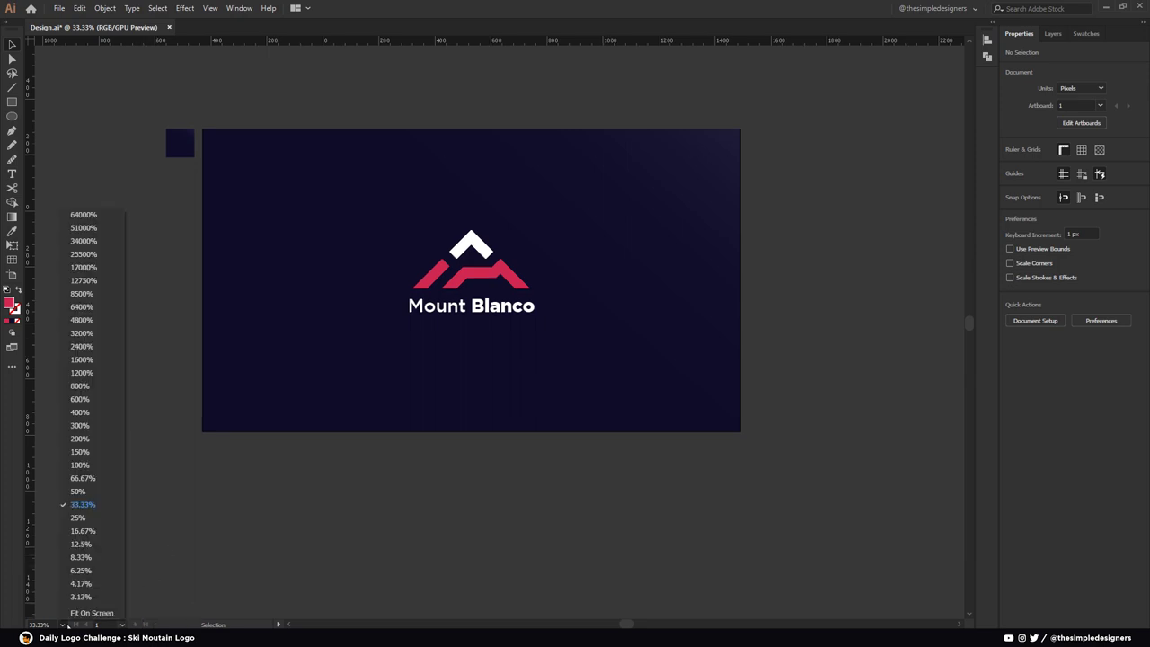
left_click(91, 612)
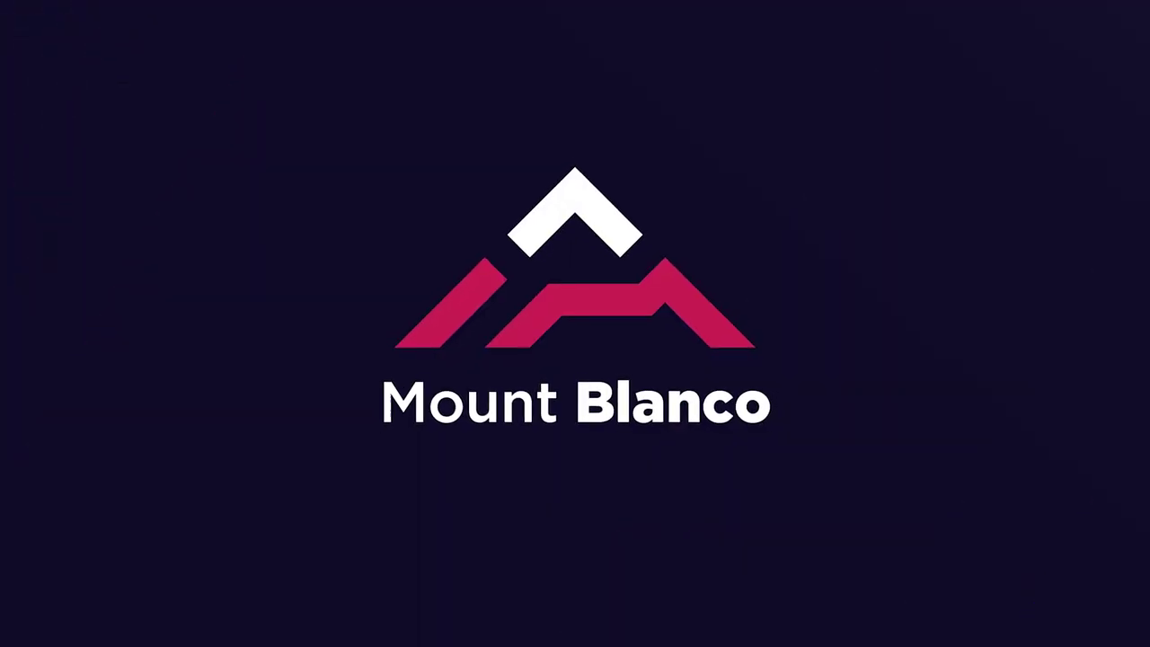